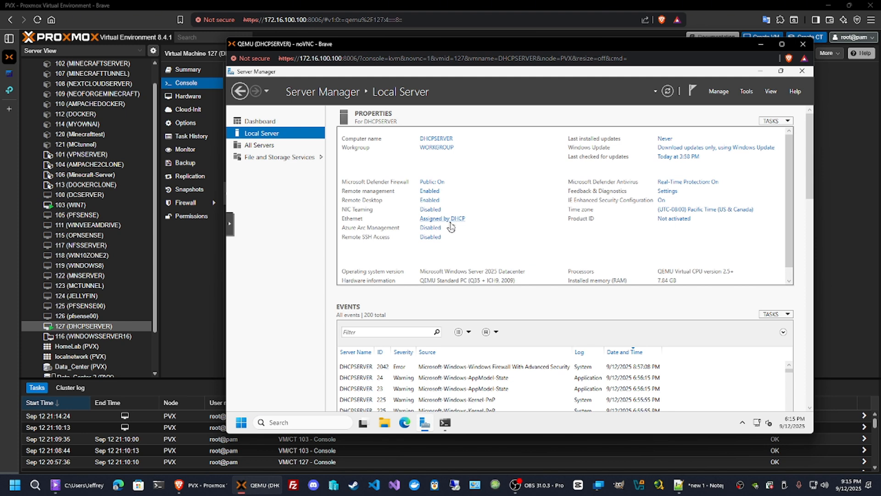
Open the server's network connections and look up the VLAN10 interface's IPv4 address in the pfSense tab.
left_click(449, 222)
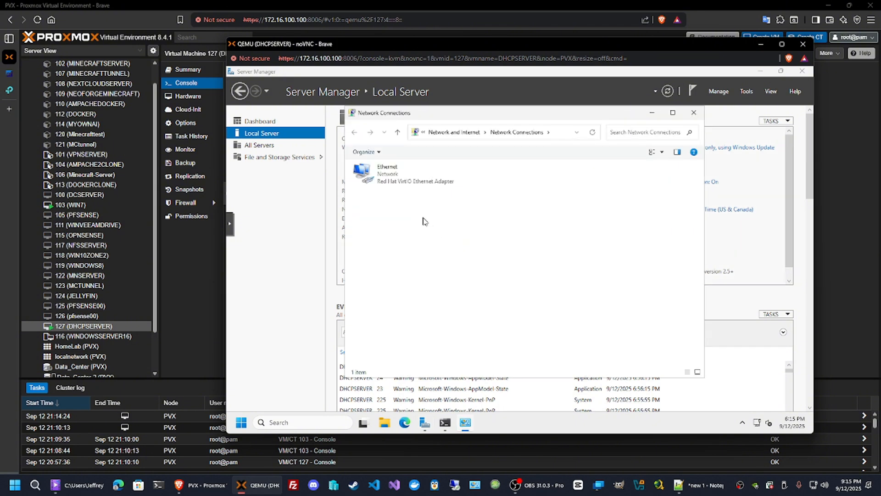
left_click(9, 76)
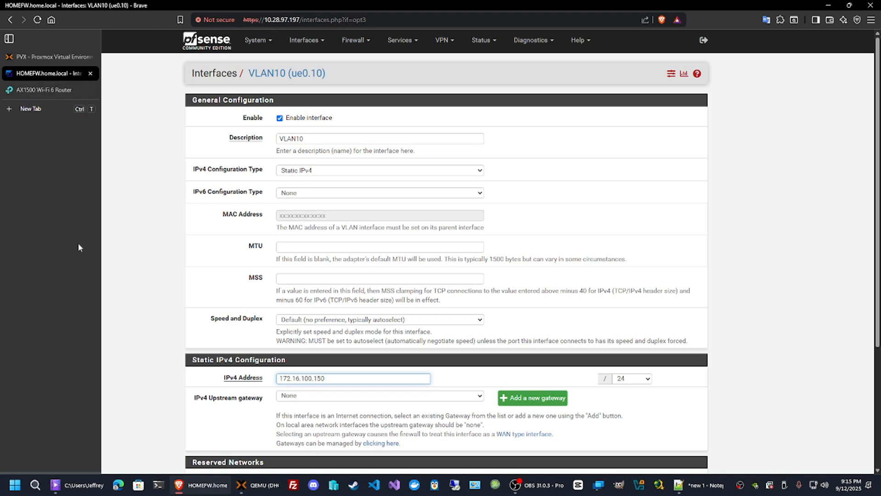
left_click_drag(328, 379, 265, 382)
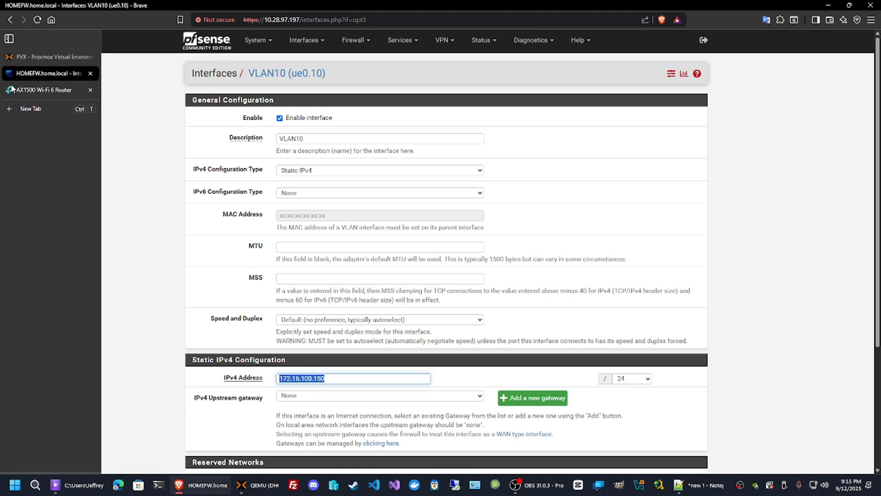
left_click(269, 493)
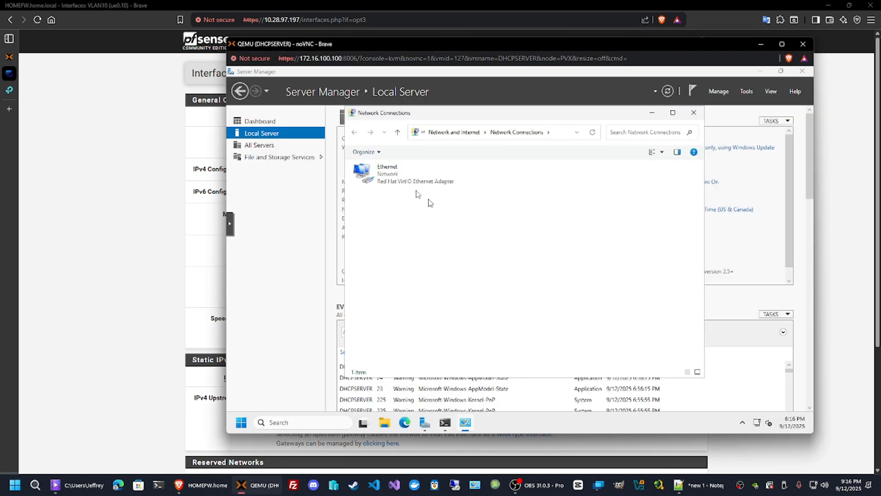
Open the Ethernet adapter's IPv4 properties and switch to a manually assigned IP address.
left_click(390, 175)
right_click(394, 177)
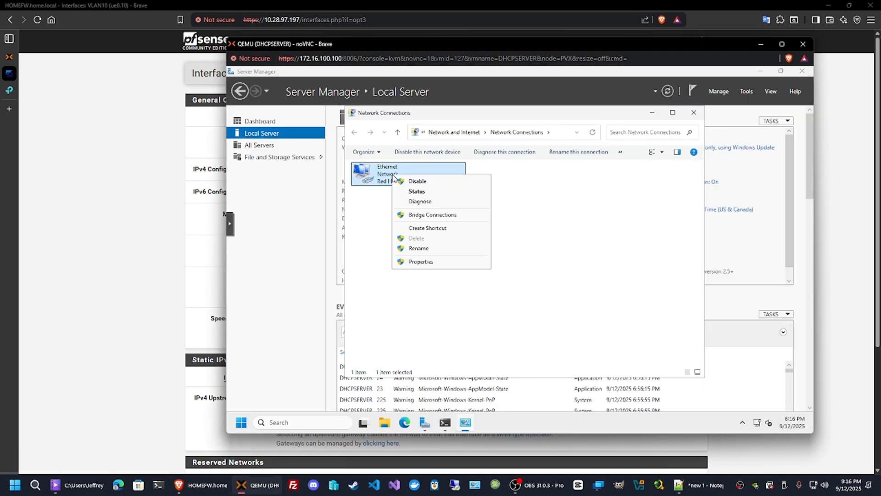
left_click(428, 262)
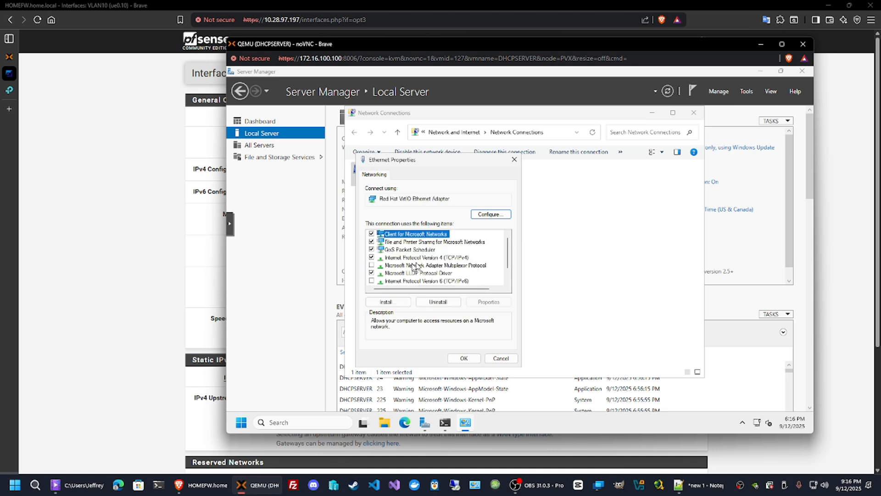
left_click(457, 259)
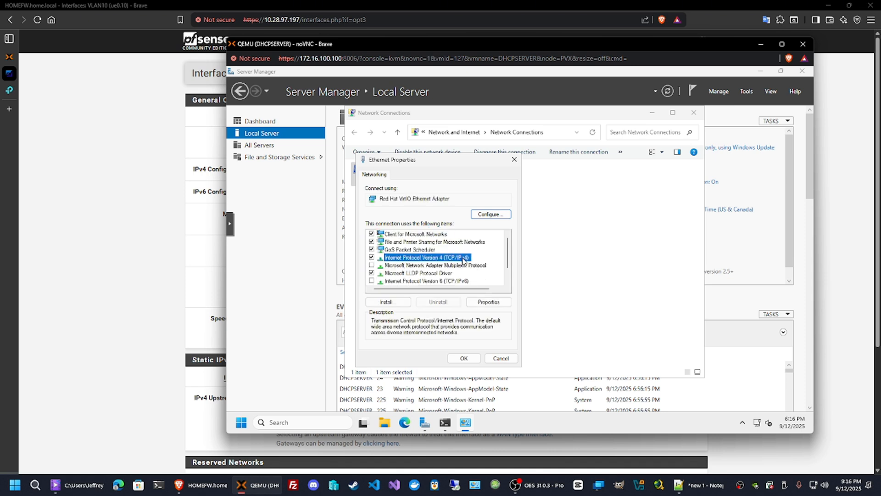
left_click(488, 302)
left_click(432, 261)
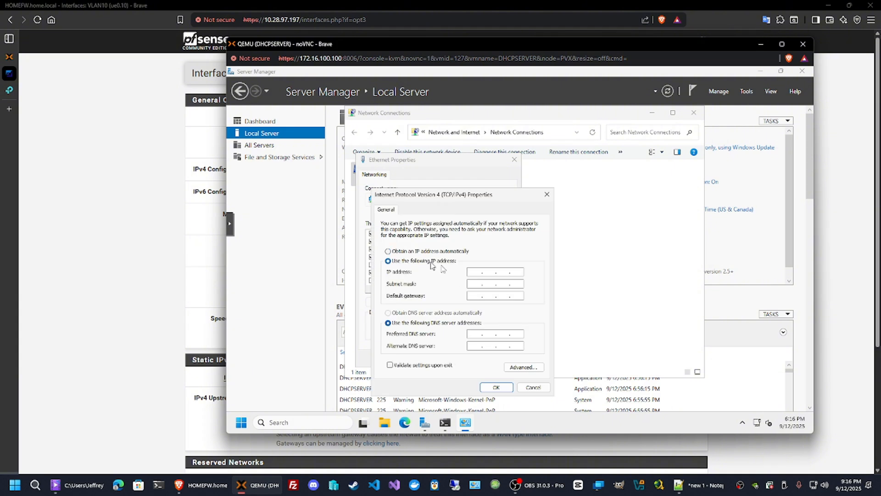
Set IP address 172.16.100.125, subnet mask 255.255.255.0 and default gateway 172.16.100.150.
left_click(473, 271)
type("172 . 16 . 100 . 125")
key("Tab")
type("255 . 255 . 255")
key("Tab")
type("172 . 16 . 100 . ")
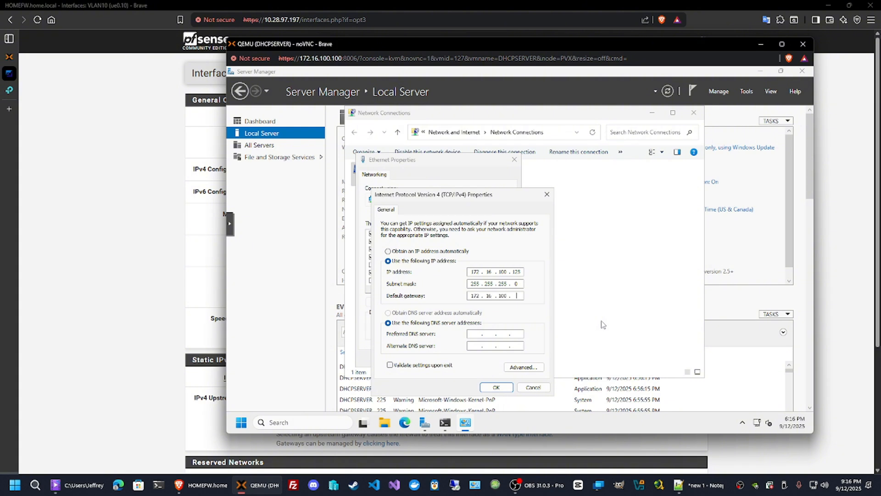
type("150")
Set the preferred DNS server to 172.16.100.150, save the adapter settings and close the network windows.
left_click(479, 334)
type("7")
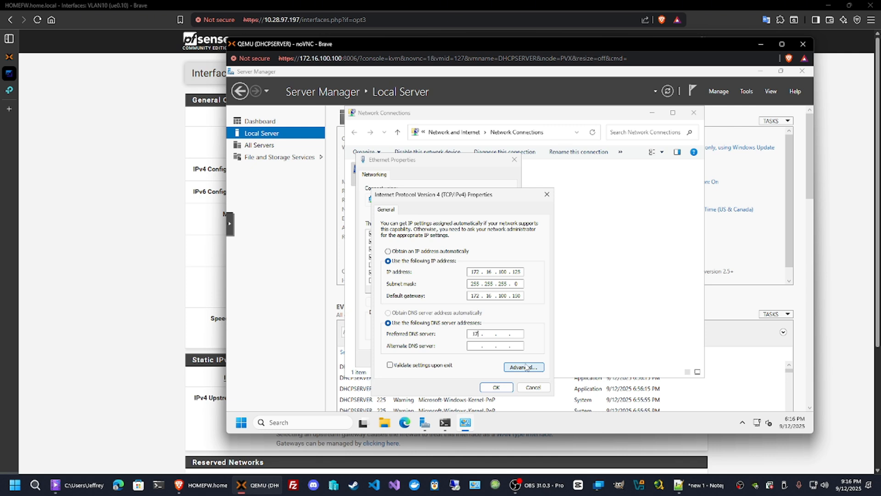
type("2 . 16 . 100 . 150")
left_click(498, 387)
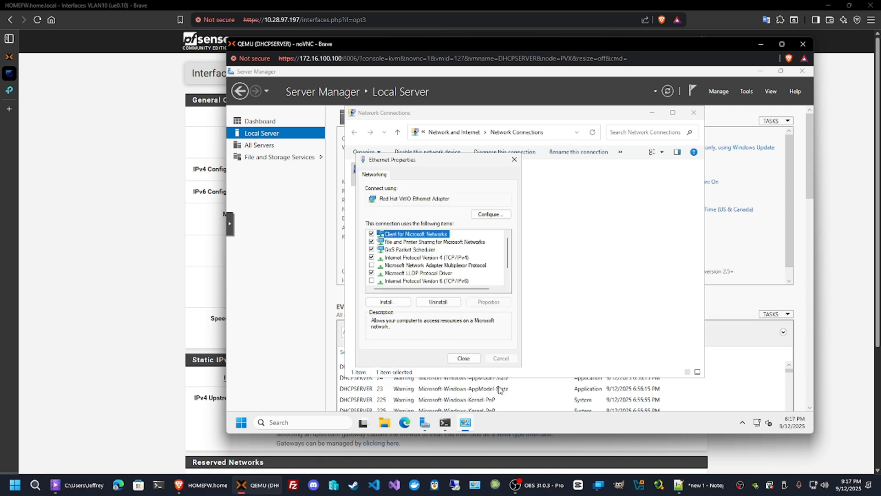
left_click(464, 359)
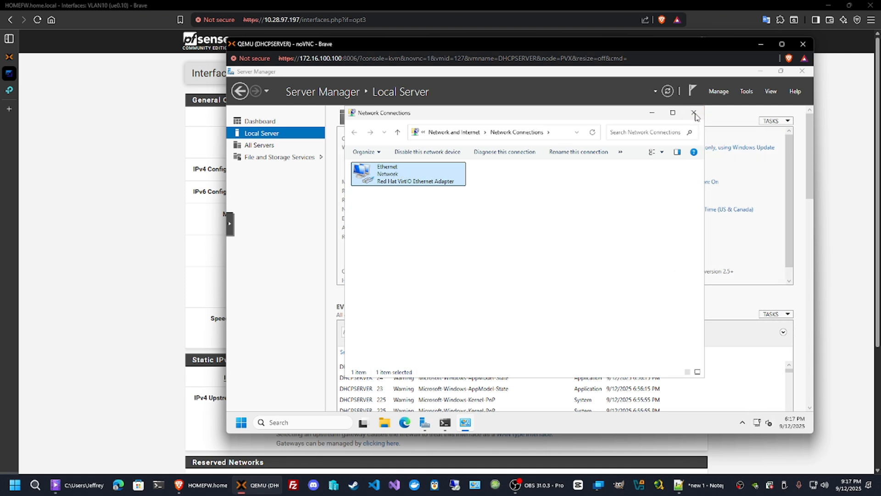
left_click(694, 113)
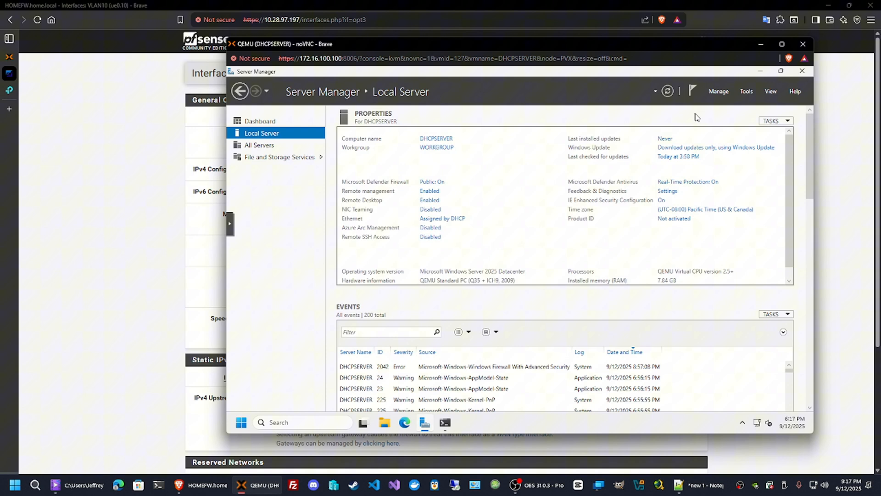
Start the Add Roles and Features wizard and advance to role selection for DHCPSERVER.
left_click(667, 92)
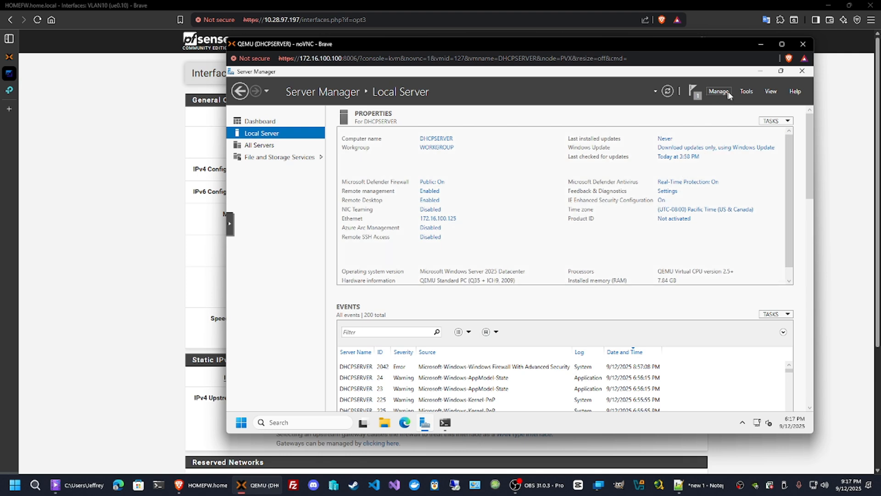
left_click(746, 92)
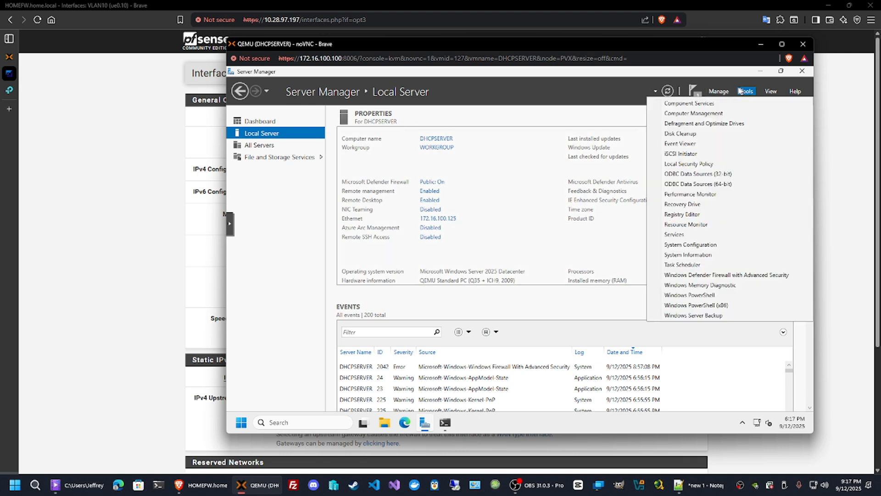
left_click(723, 81)
left_click(717, 92)
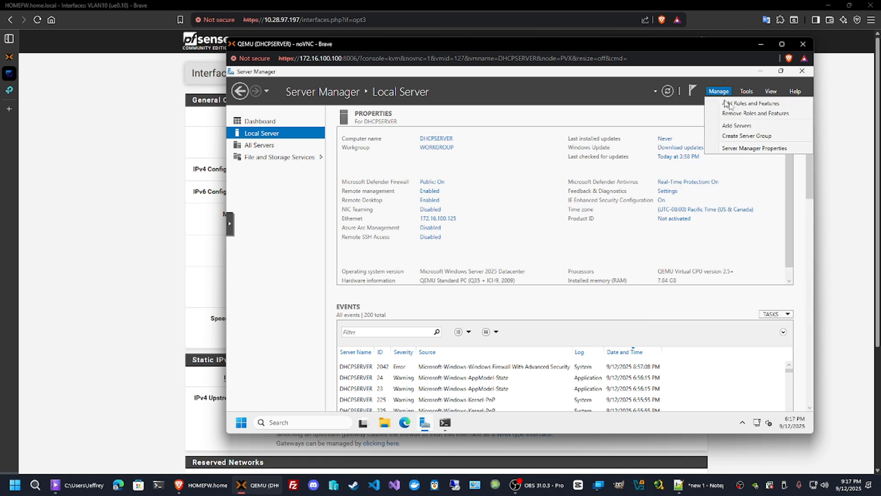
left_click(732, 106)
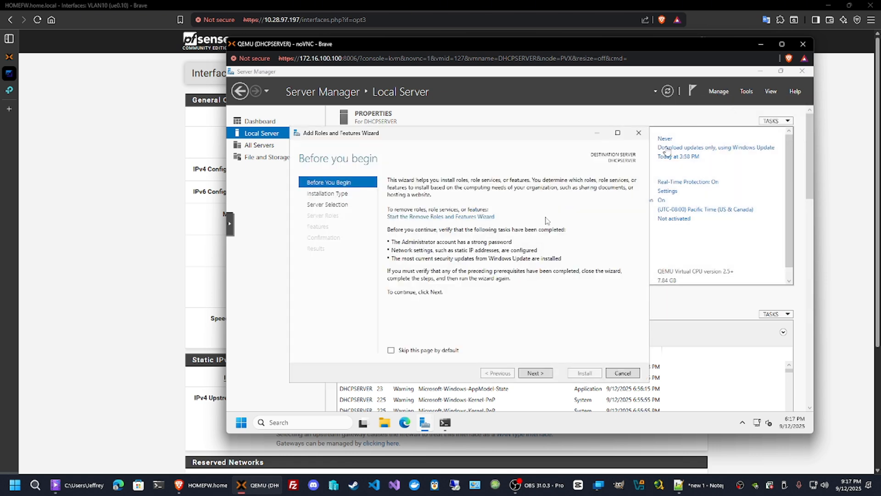
left_click(540, 375)
left_click(540, 375)
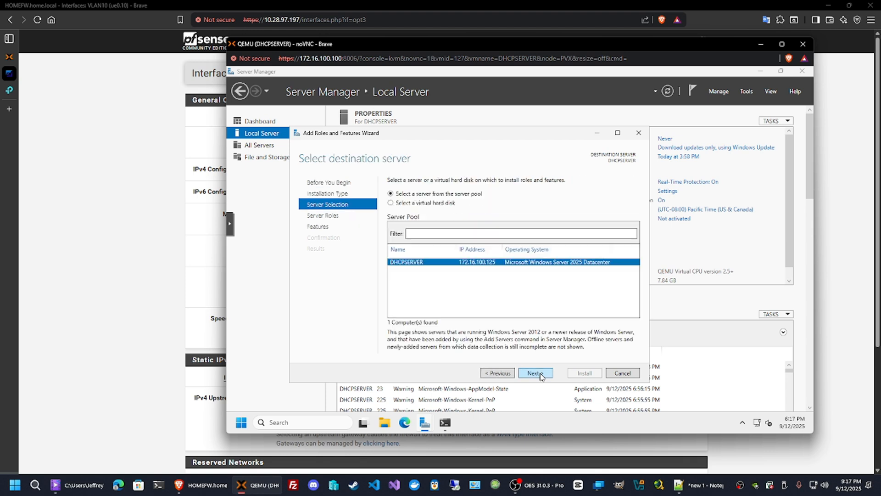
left_click(541, 375)
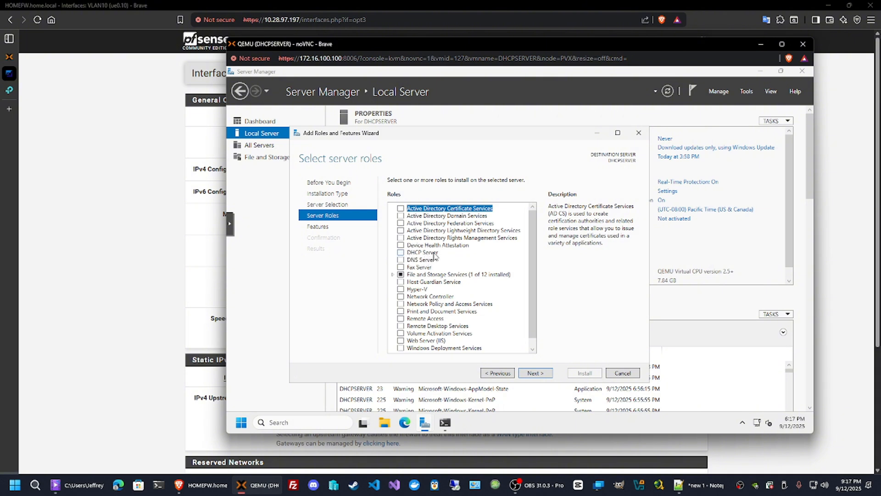
Select the DHCP Server role, add its required management tools, and advance to the confirmation page.
left_click(402, 253)
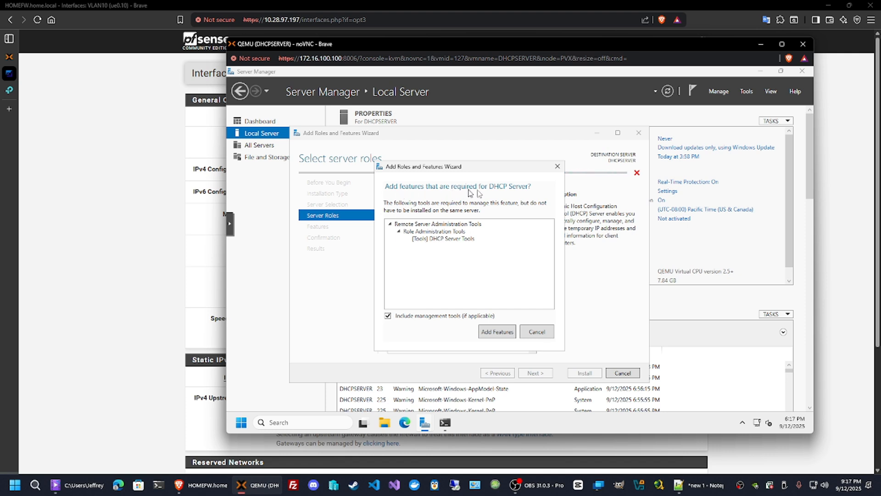
left_click(501, 334)
left_click(539, 374)
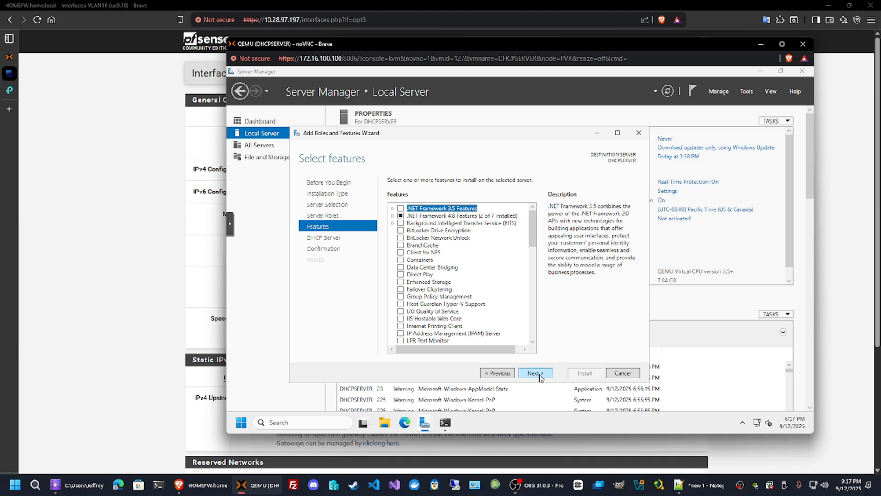
left_click(539, 374)
left_click(535, 373)
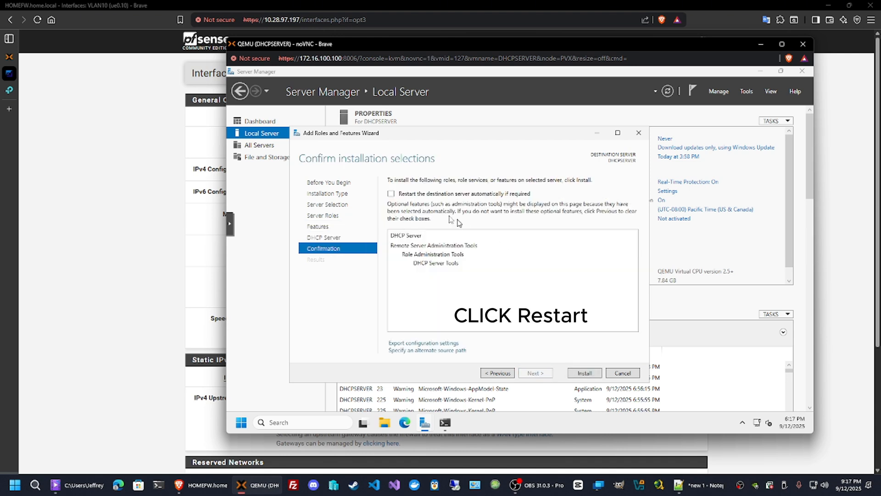
Allow automatic restart if required and install the DHCP Server role.
left_click(391, 194)
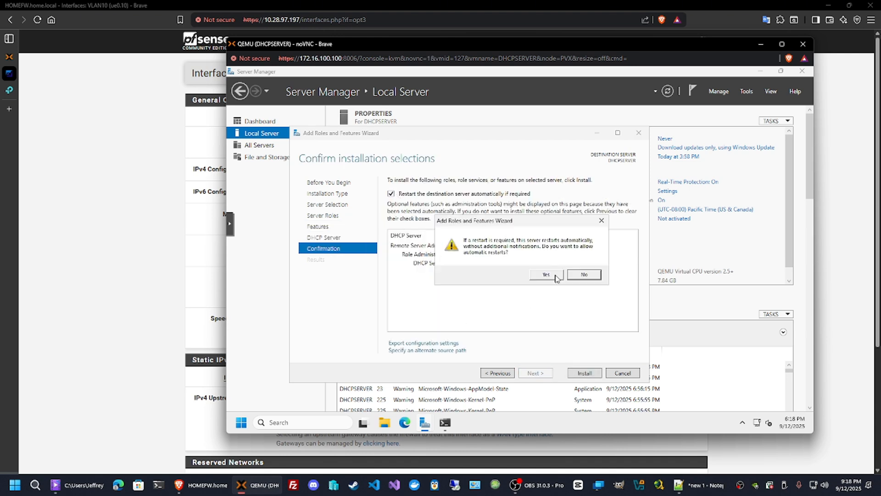
left_click(554, 276)
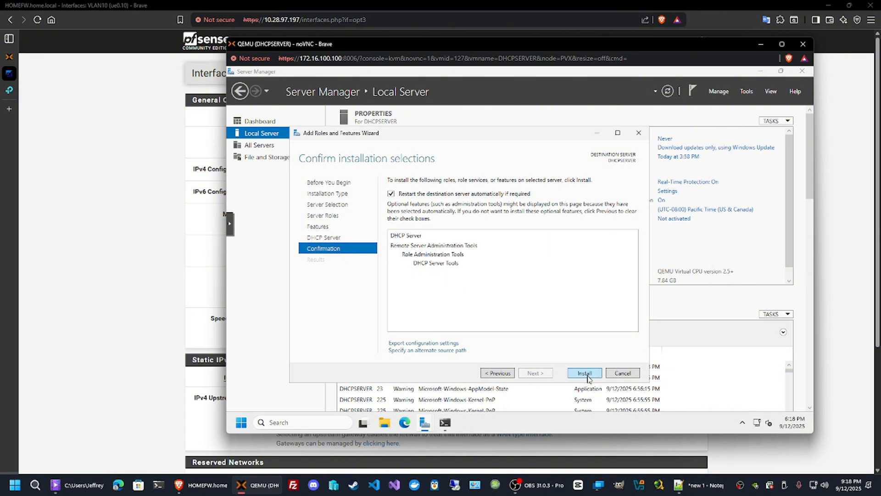
left_click(586, 373)
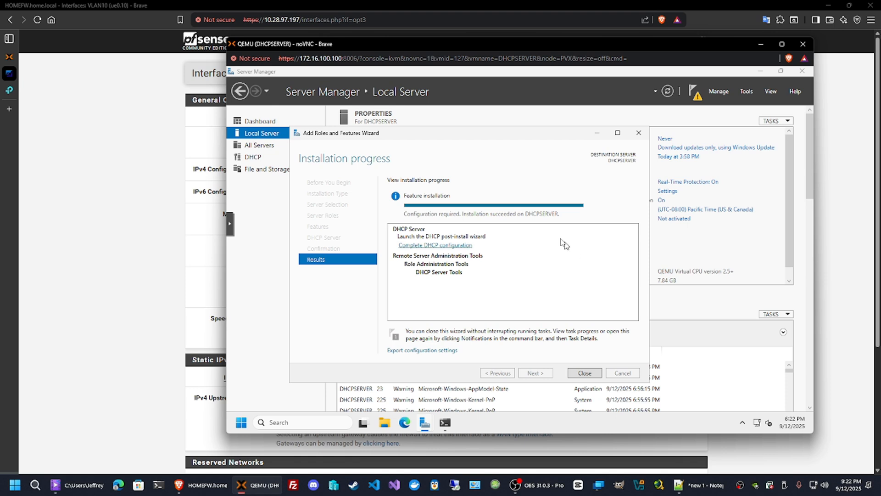
Complete the DHCP post-install configuration to create the security groups, then close both wizards.
left_click(442, 247)
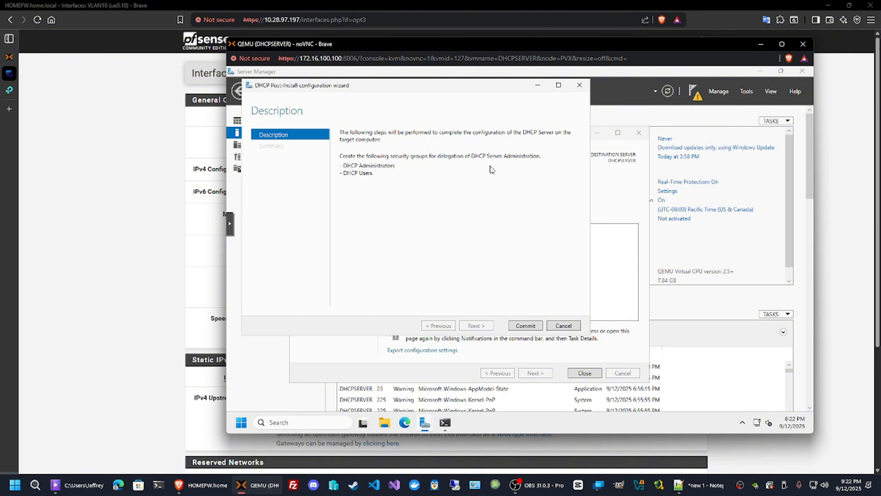
left_click(525, 326)
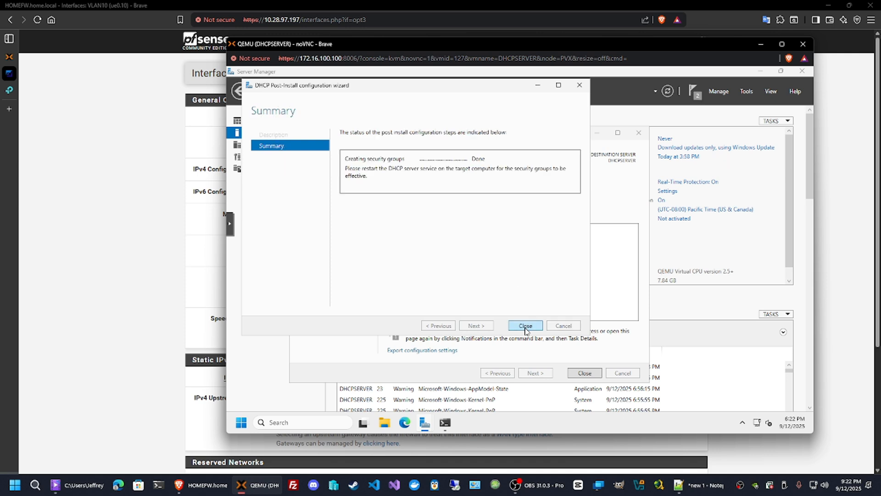
left_click(526, 329)
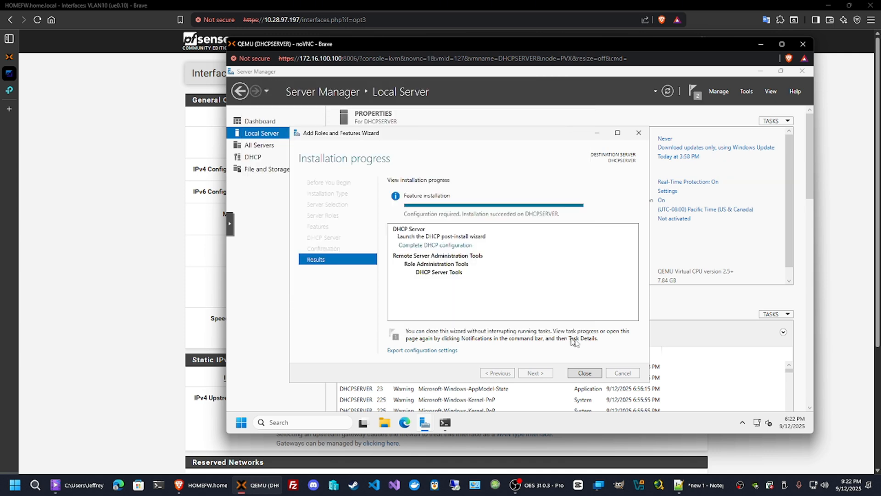
left_click(585, 373)
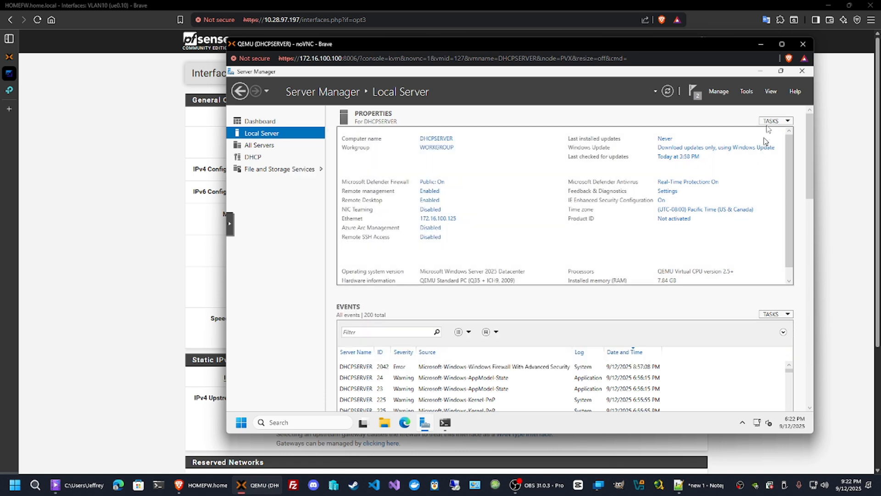
Open the DHCP management console and maximize it.
left_click(746, 91)
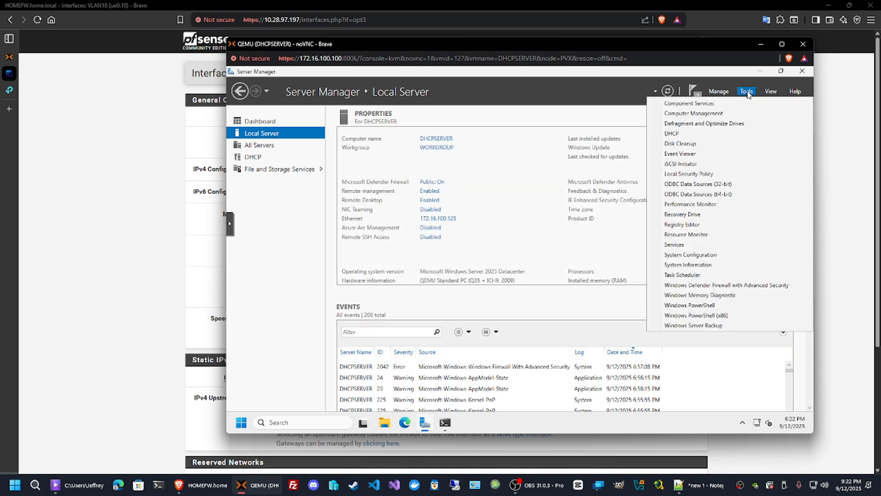
left_click(672, 134)
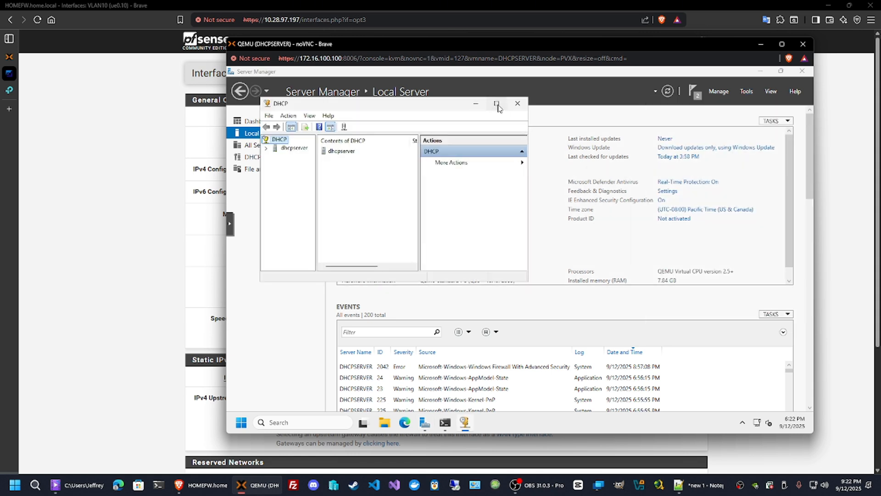
left_click(497, 104)
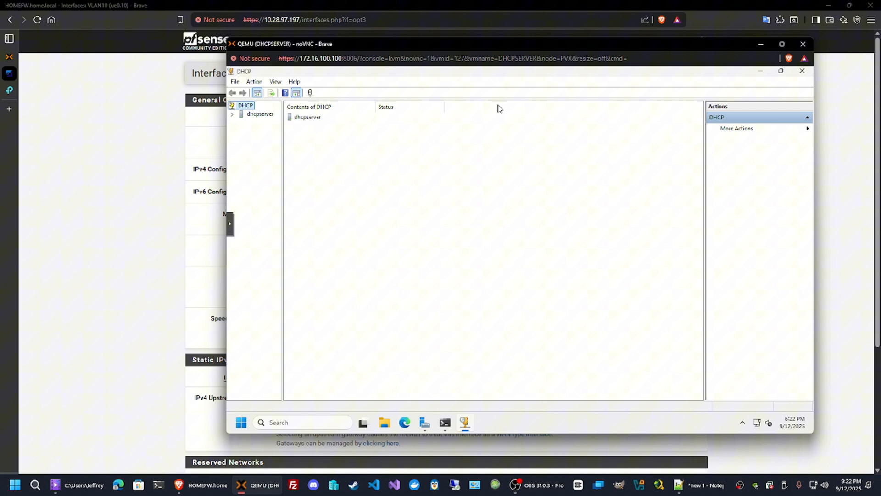
Expand the server's IPv4 node and launch the New Scope wizard from it.
left_click(232, 115)
double_click(261, 122)
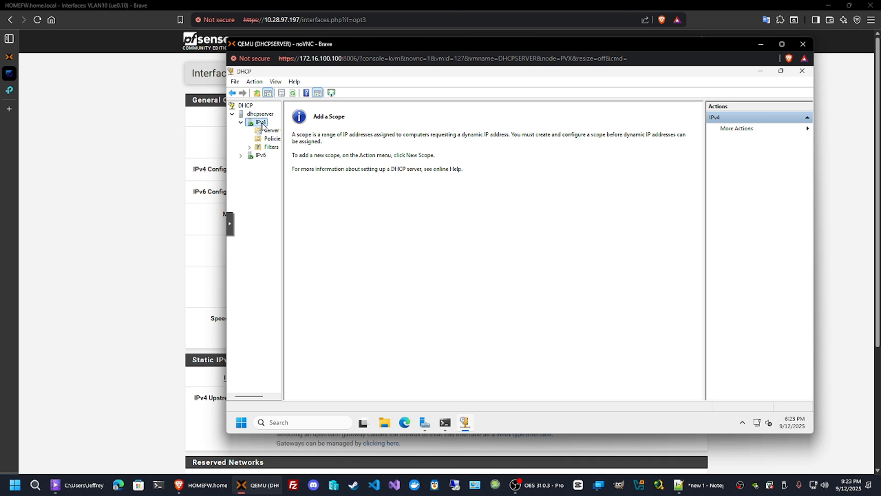
right_click(263, 125)
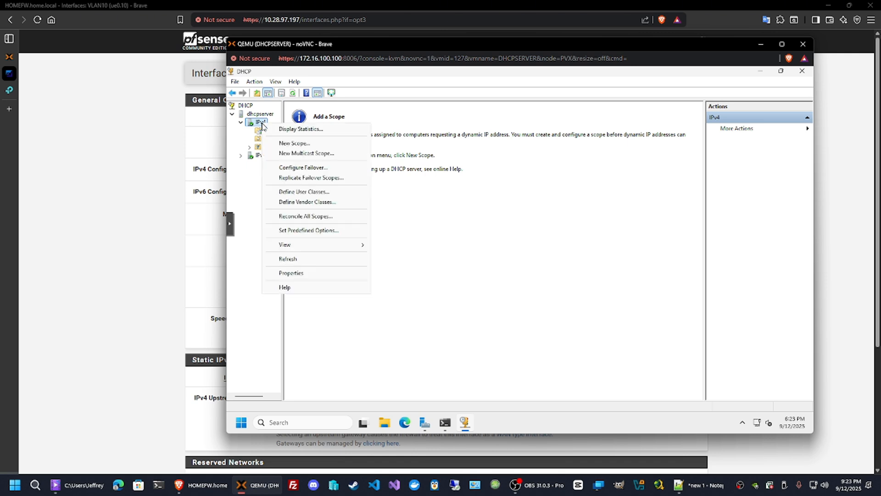
left_click(304, 145)
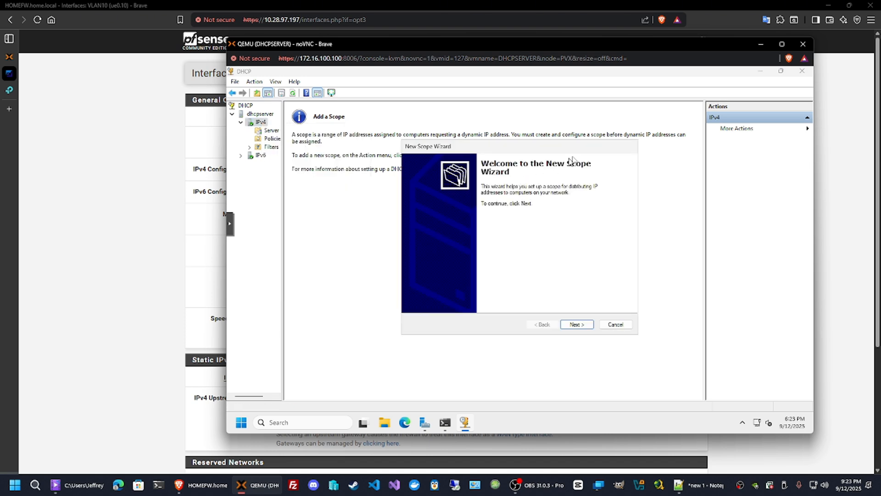
left_click_drag(581, 153, 495, 147)
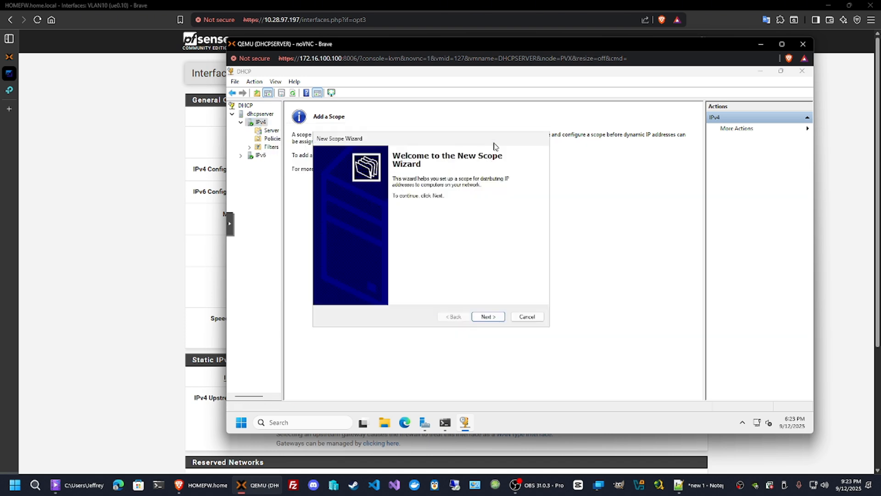
Name the scope TEST with the description dhcpserver testing.
left_click(488, 316)
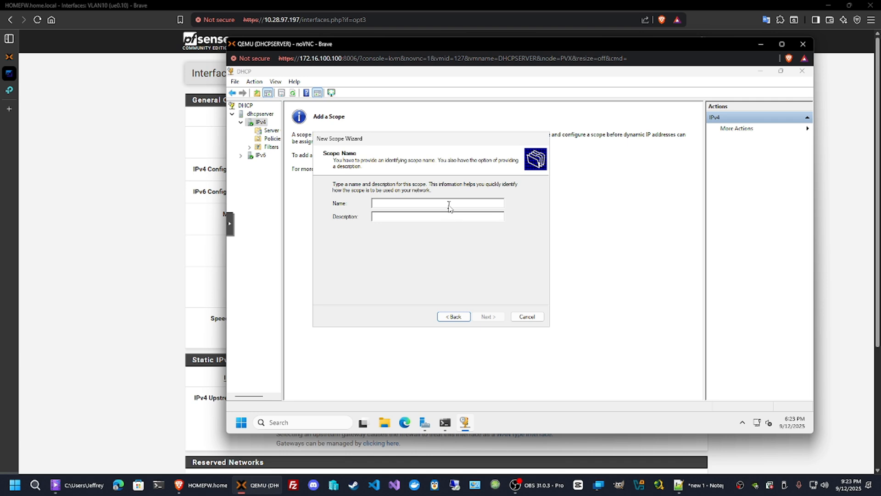
type("TEST")
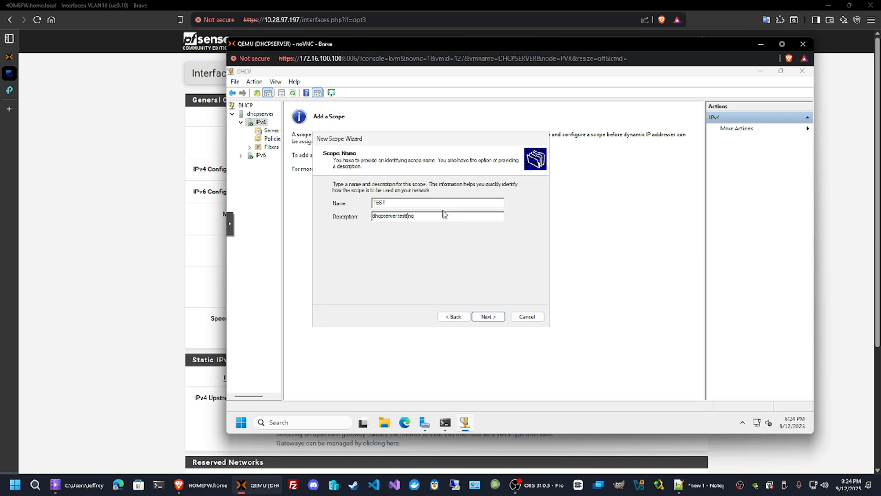
key("BackSpace")
left_click(491, 319)
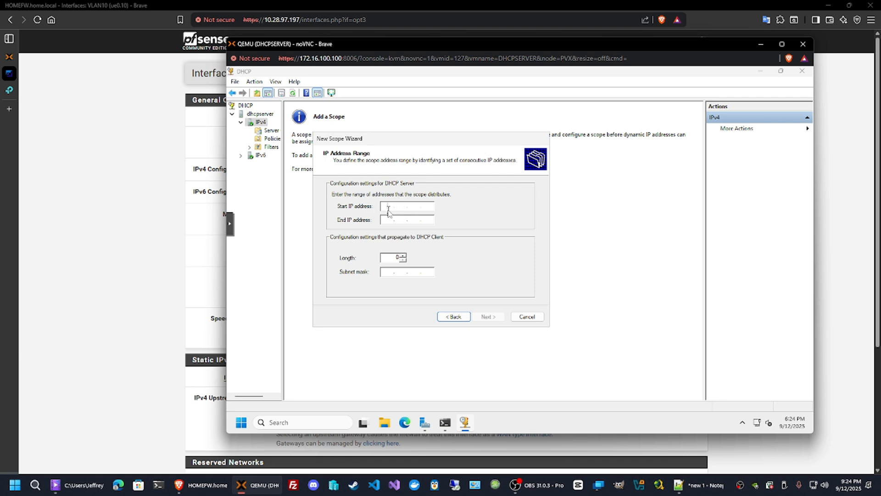
Set the scope's address range from 172.16.100.2 to 172.16.100.254 with subnet mask 255.255.255.0.
left_click(224, 287)
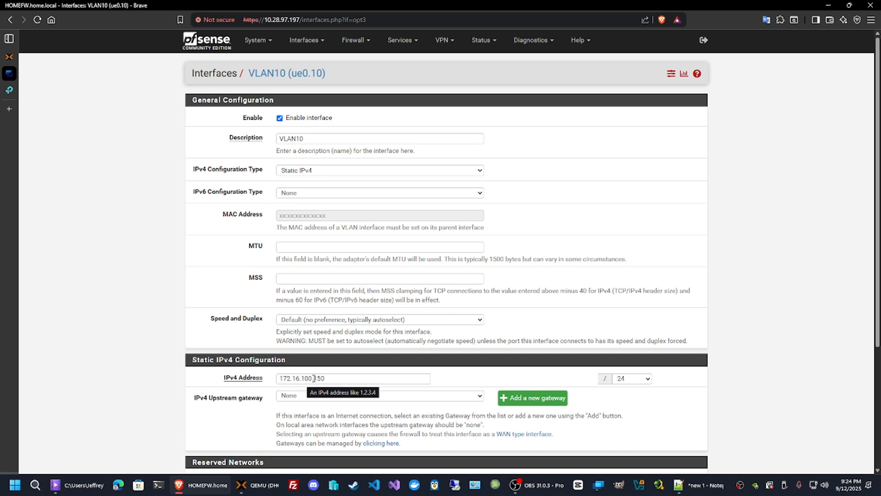
left_click(245, 487)
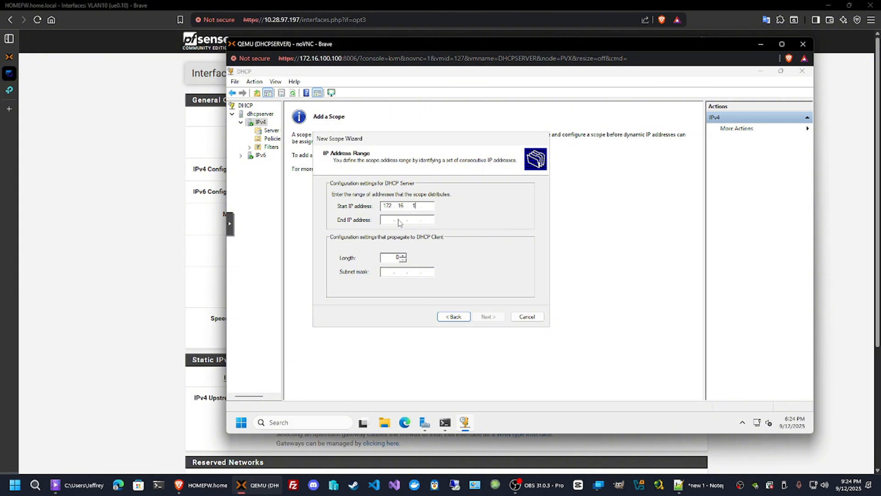
type("00 . 2")
key("Tab")
type("172.")
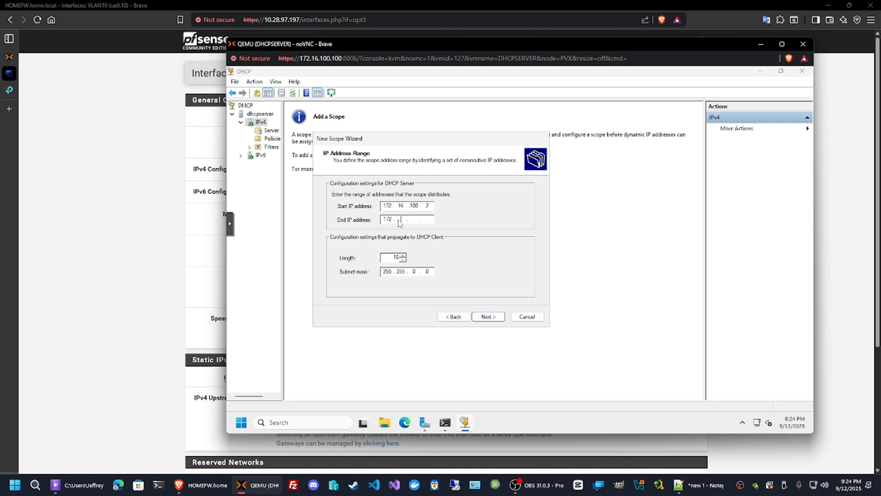
type("16.100.254")
left_click(414, 272)
type("255 .")
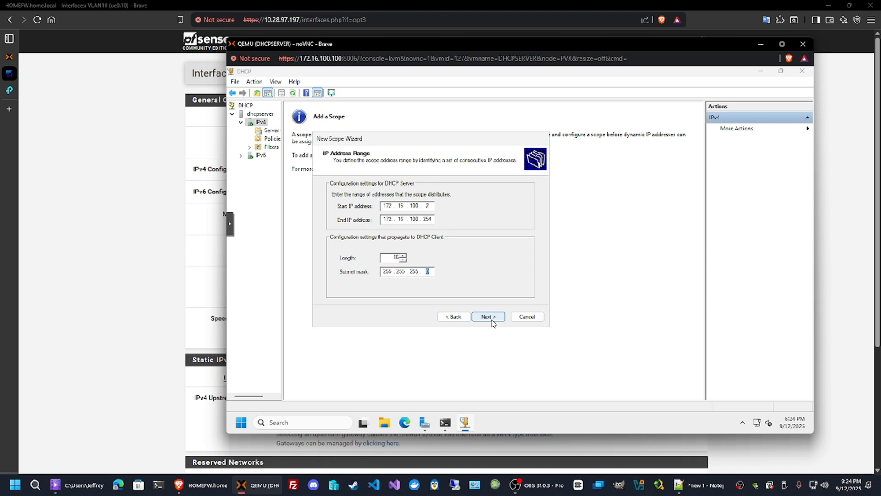
left_click(491, 321)
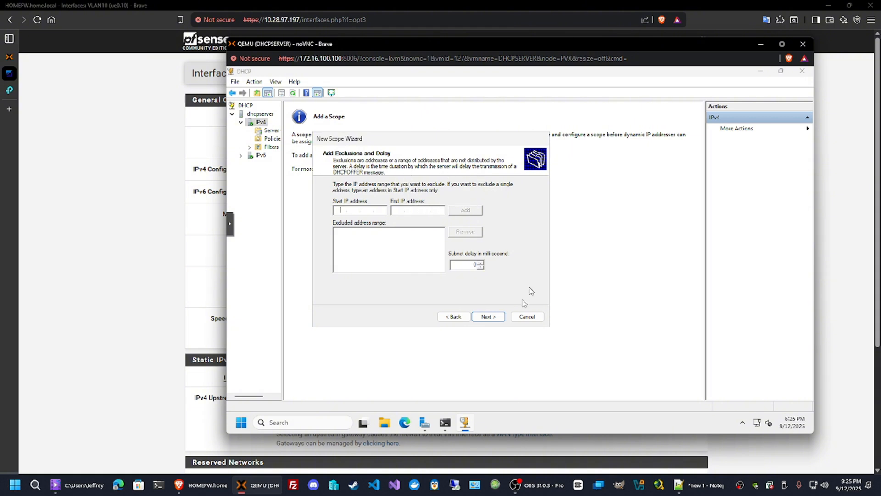
Skip exclusions and set the lease duration to 3 days.
left_click(488, 317)
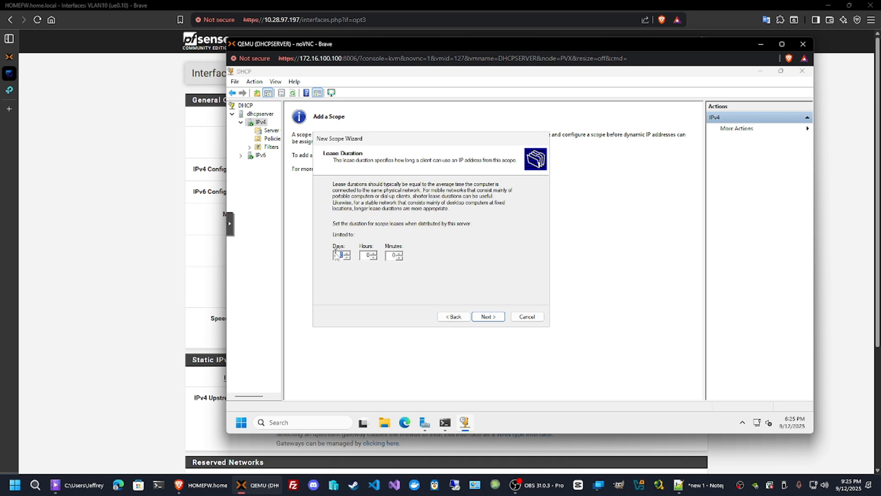
type("30")
left_click(486, 318)
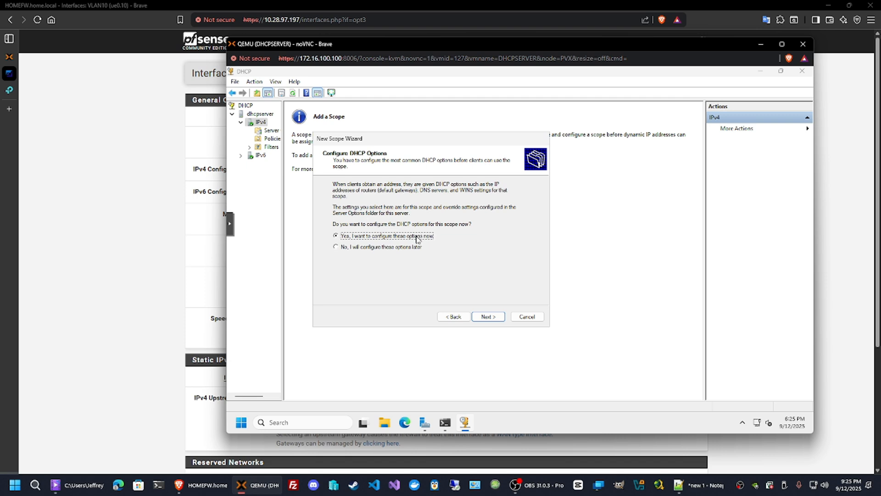
Choose to configure DHCP options now and add 172.16.100.150 as the scope's default gateway router.
left_click(490, 317)
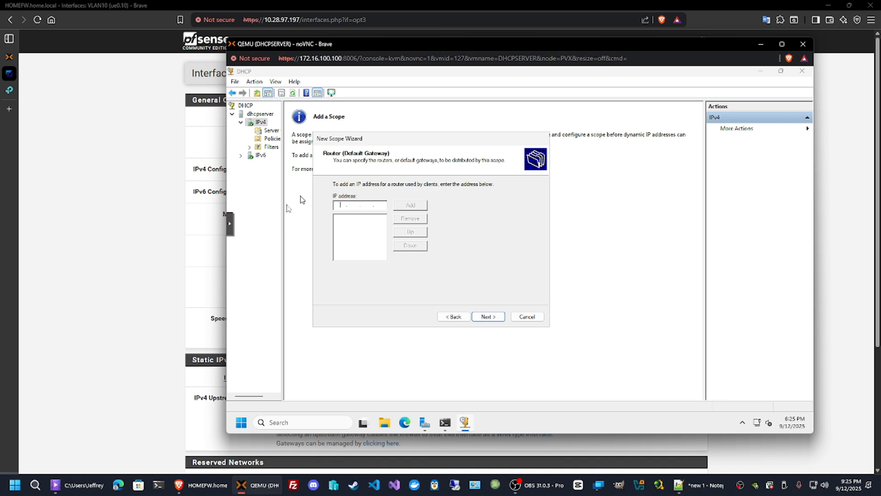
left_click(152, 274)
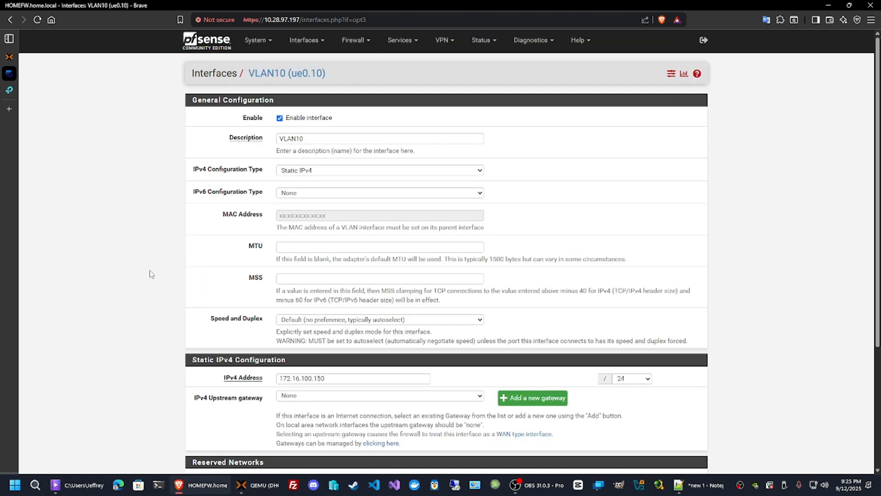
left_click_drag(337, 378, 269, 383)
left_click(345, 379)
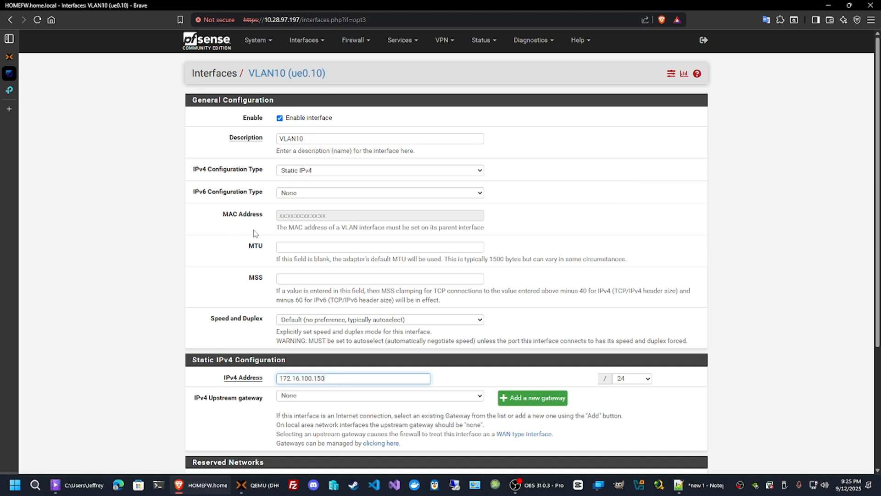
left_click(13, 90)
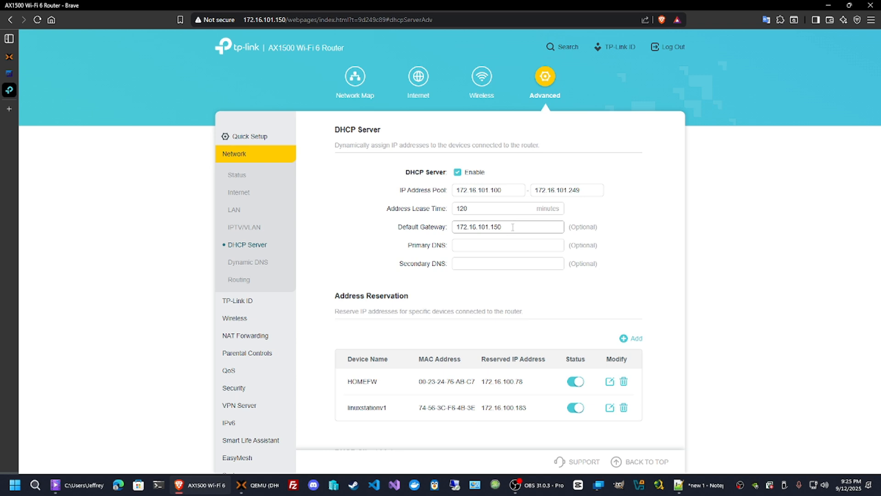
mouse_move(505, 227)
left_mouse_down()
mouse_move(453, 229)
mouse_move(510, 228)
left_mouse_up()
left_click(256, 485)
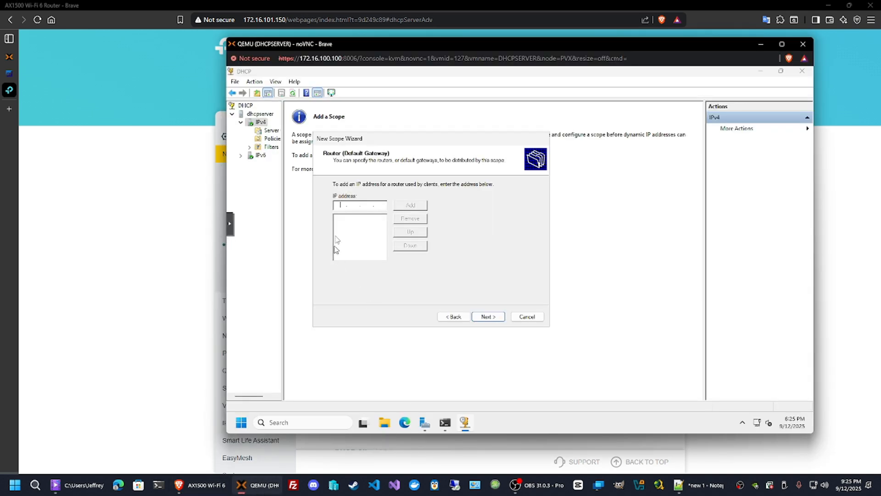
type("1")
type("72.16.100.150")
left_click(410, 205)
left_click(485, 317)
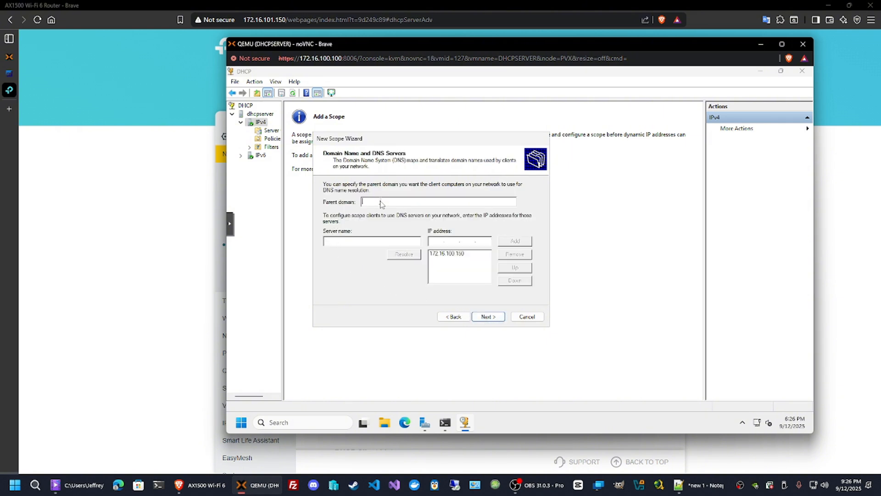
Set the parent domain for the scope's DNS to test.local.
type("test.local")
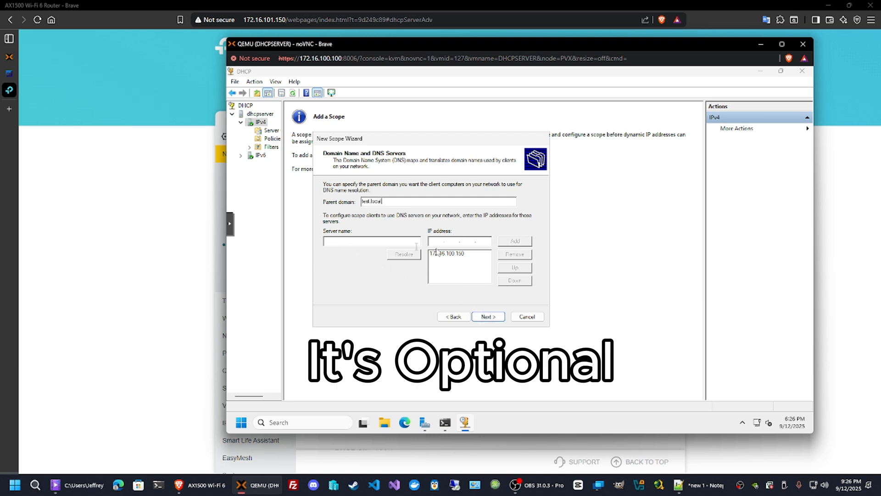
left_click(482, 317)
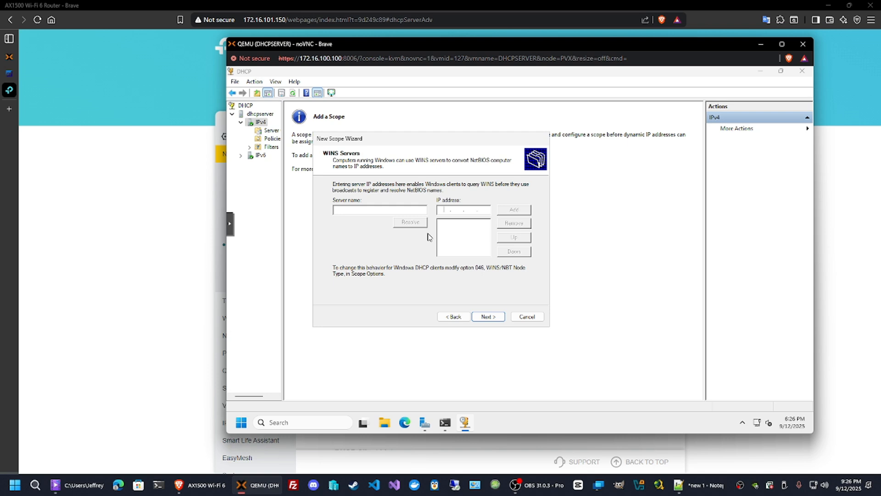
Skip WINS servers, choose to activate the scope now, and finish the wizard.
left_click(488, 316)
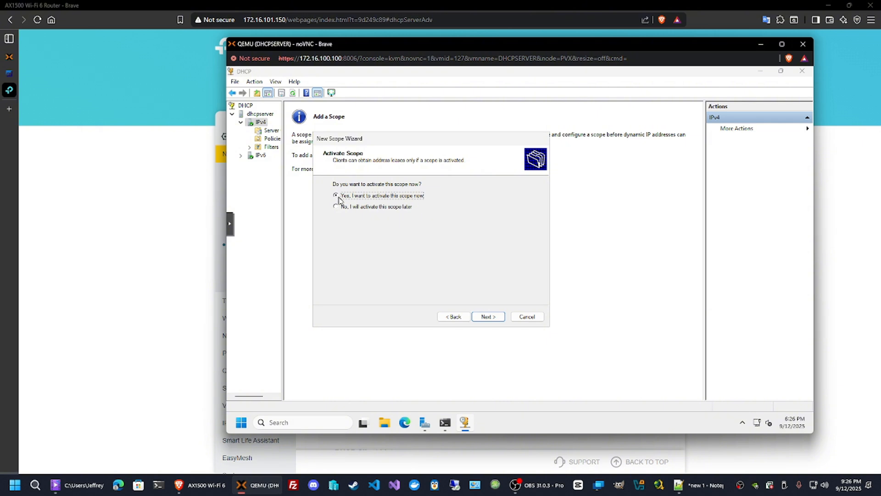
left_click(488, 316)
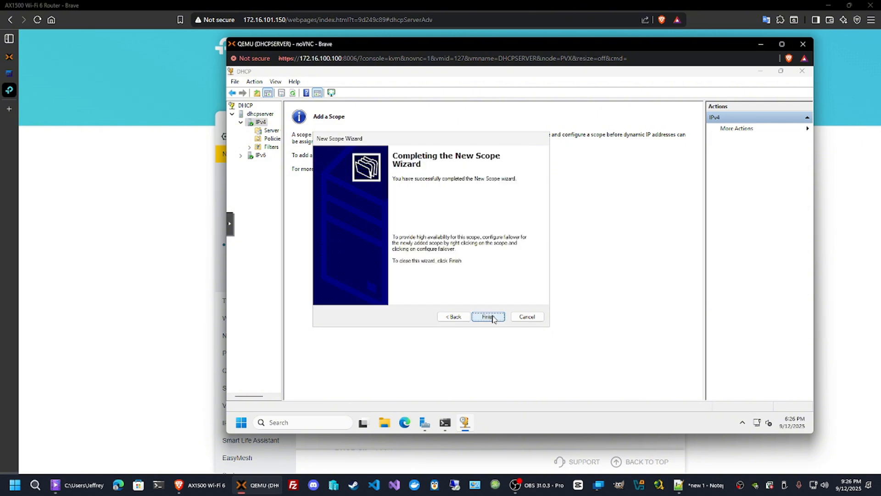
left_click(487, 317)
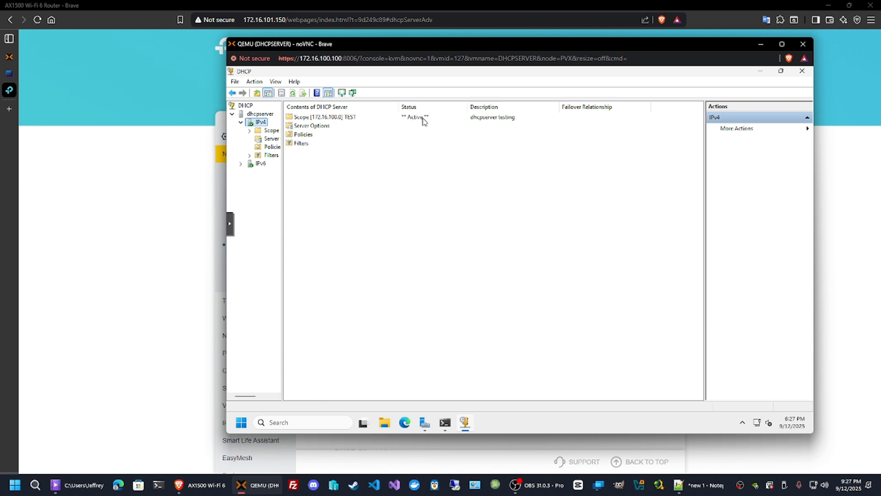
Inspect the new scope's address pool, address leases, reservations and scope options.
left_click(423, 118)
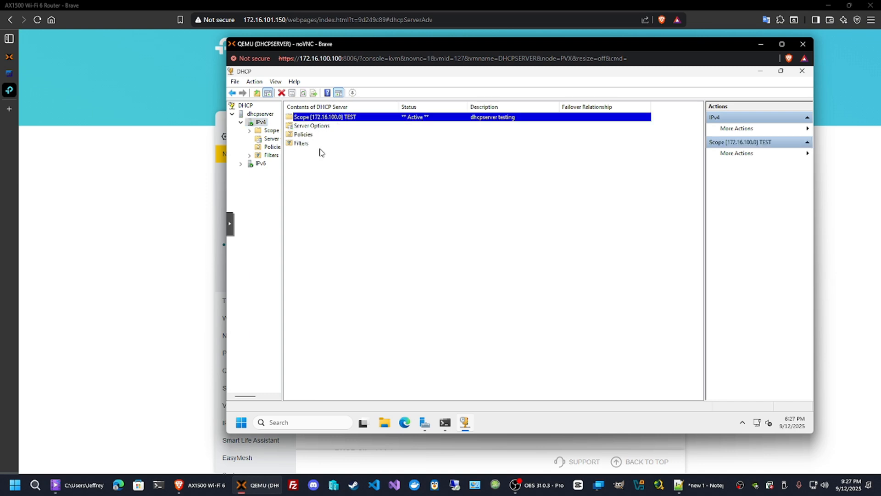
left_click_drag(283, 173, 312, 169)
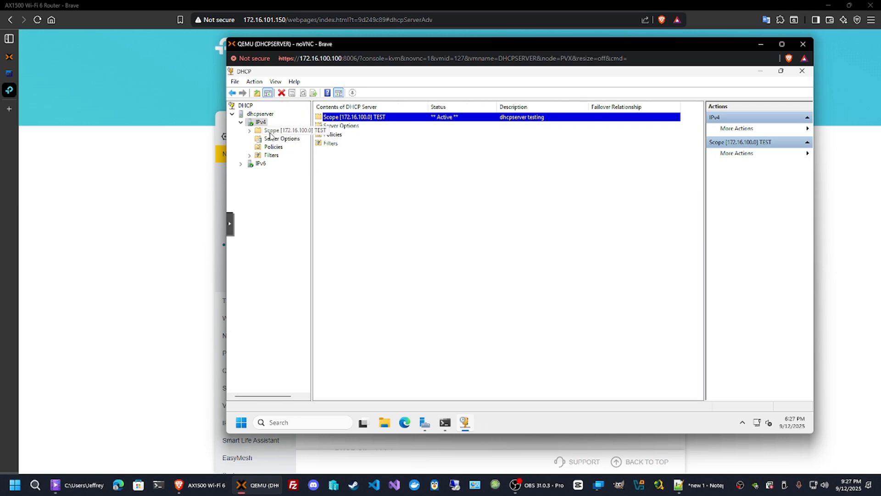
double_click(274, 132)
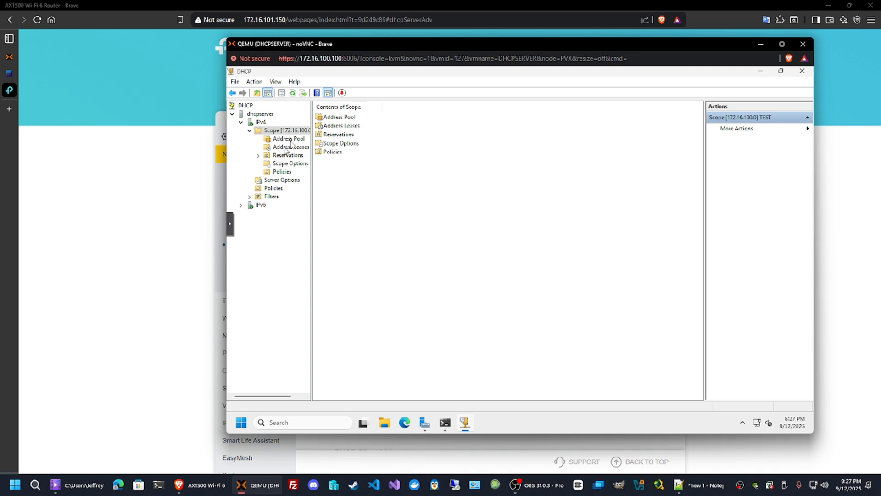
left_click(292, 140)
left_click(302, 148)
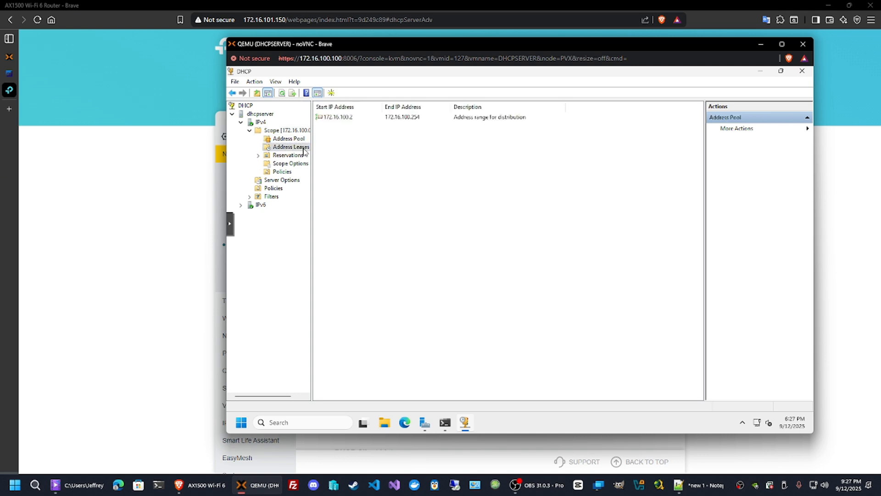
left_click(293, 156)
left_click(291, 164)
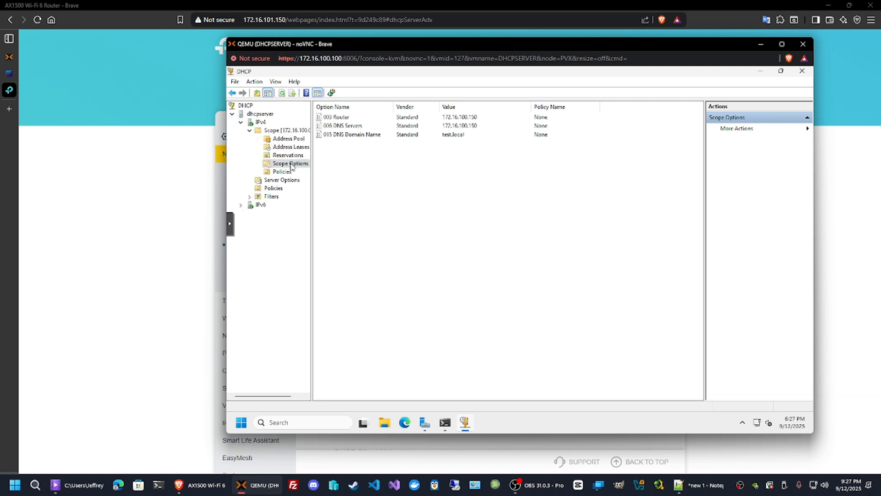
left_click(291, 139)
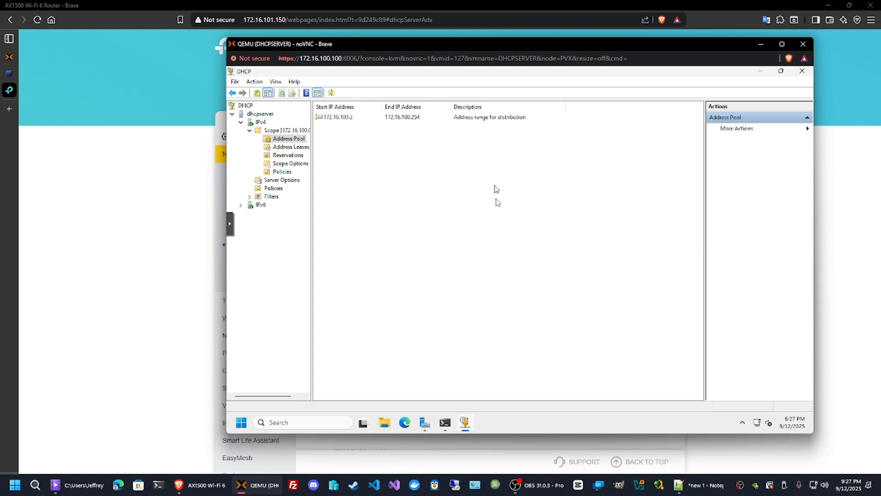
Open the Administrator PowerShell window on the server, then switch to the pfSense VLAN10 interface page.
mouse_move(447, 430)
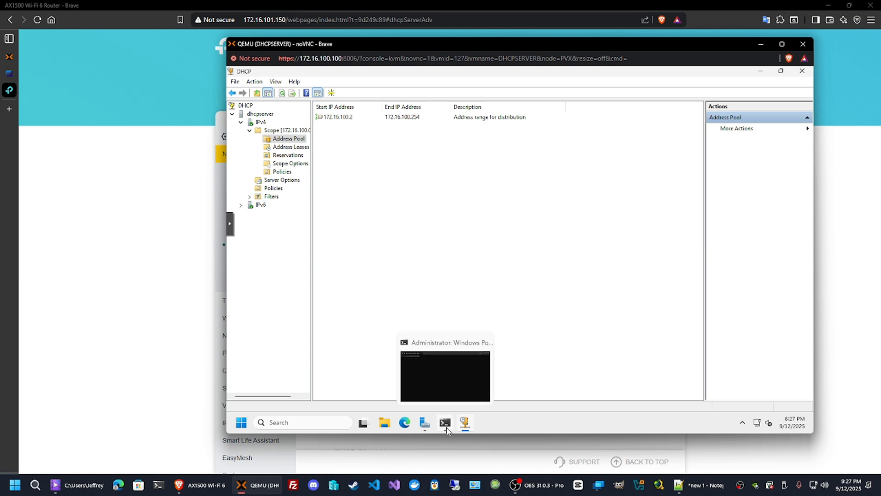
left_click(451, 388)
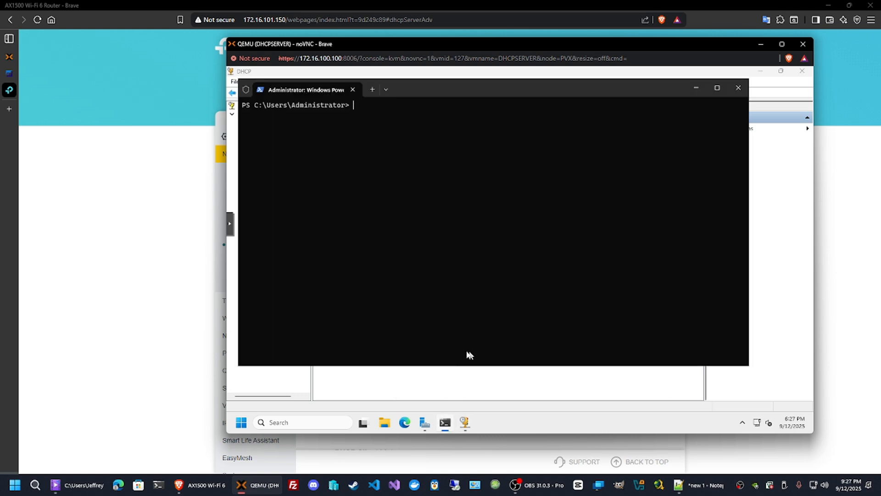
left_click(11, 74)
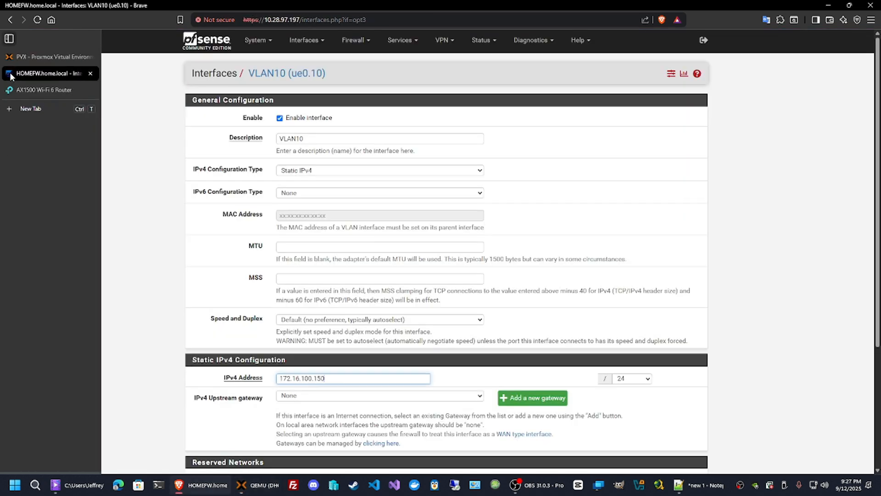
left_click(235, 224)
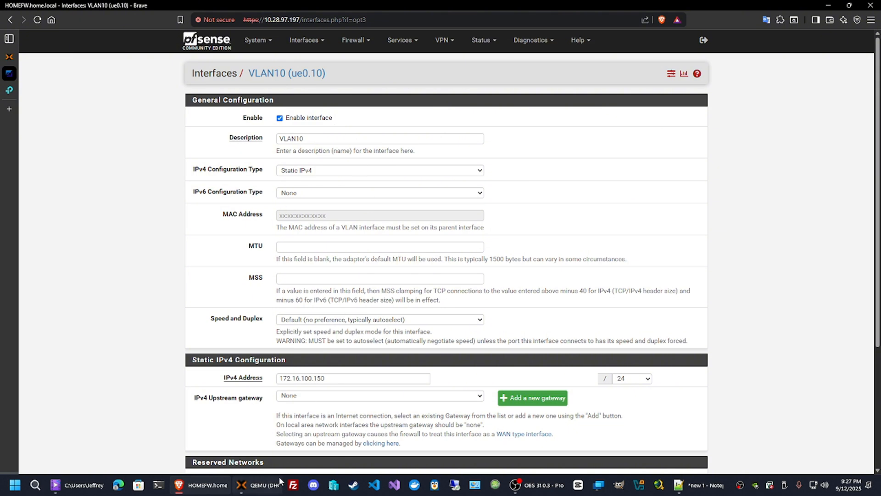
Switch from the DHCP console to the Proxmox tab and open the WIN7 virtual machine's console.
left_click(259, 485)
left_click(529, 390)
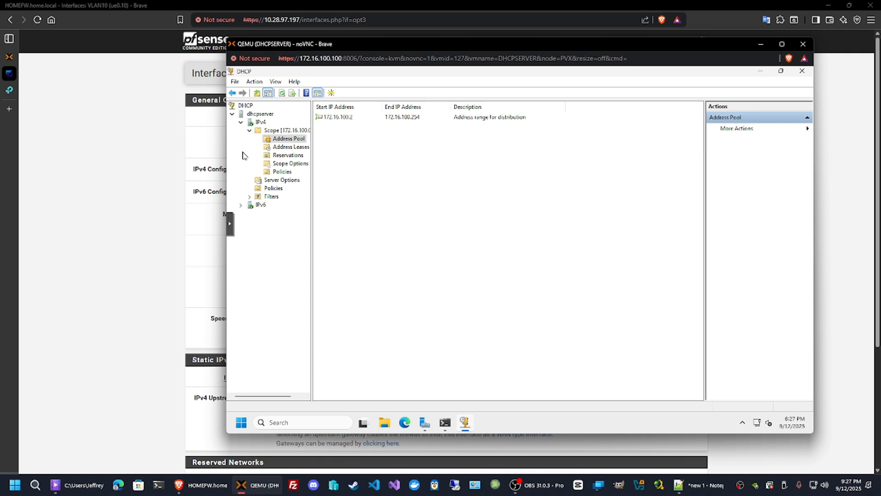
left_click(184, 265)
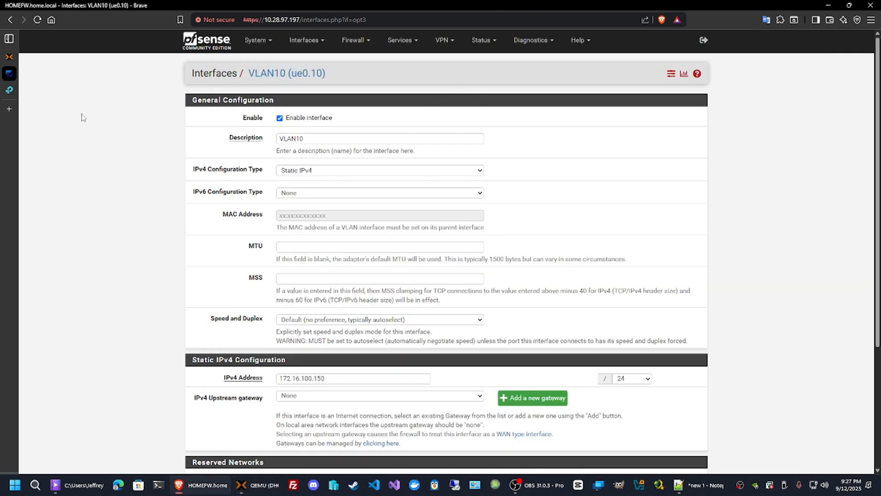
left_click(11, 60)
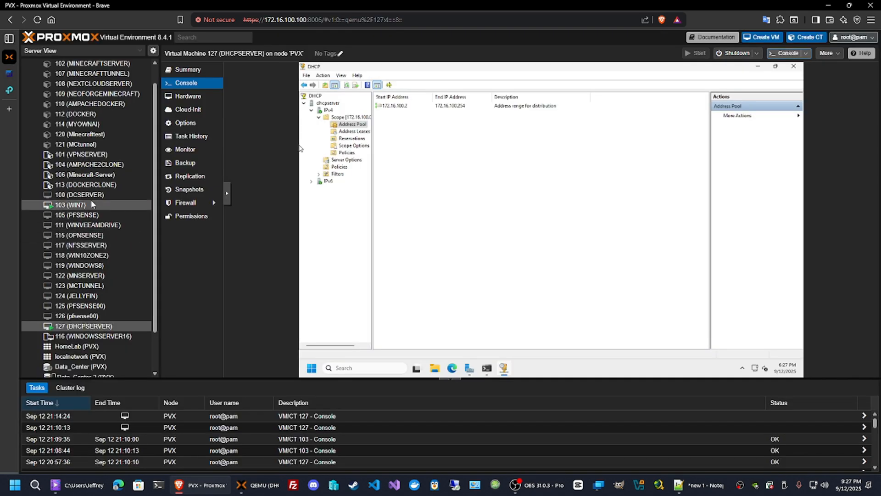
left_click(77, 206)
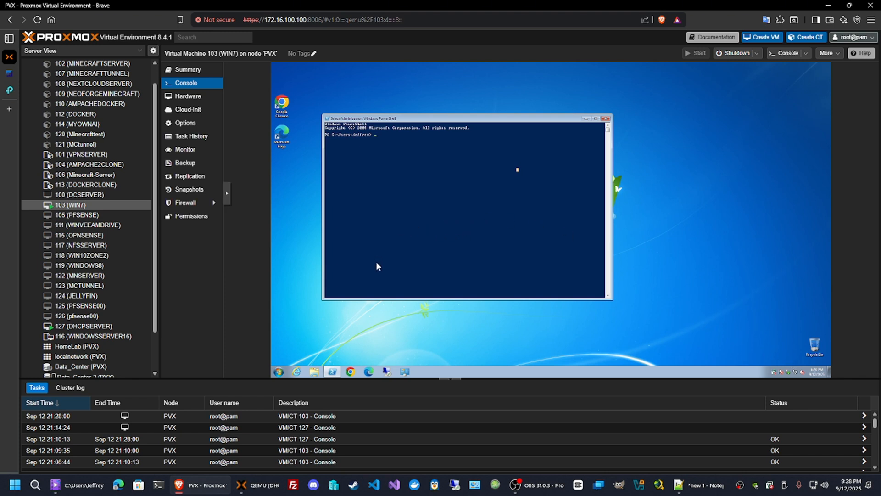
mouse_move(257, 485)
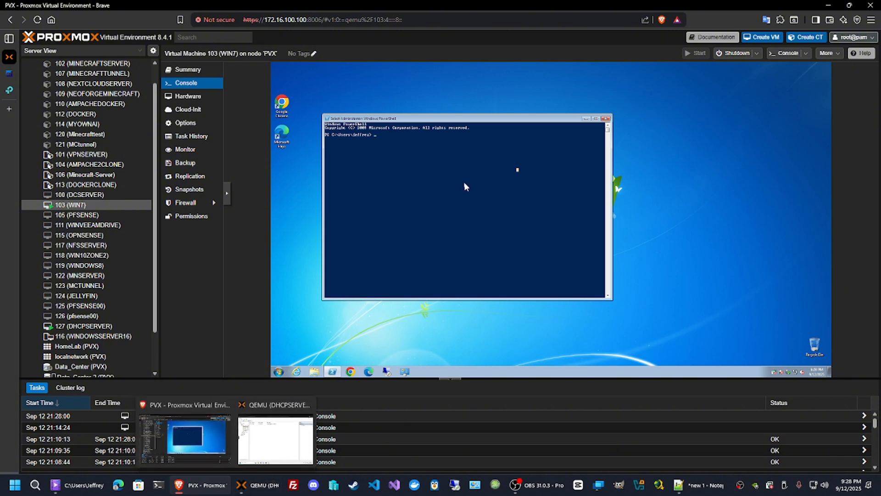
Disable the pfSense DHCP server on the VLAN10 interface, save, and apply the changes.
left_click(7, 75)
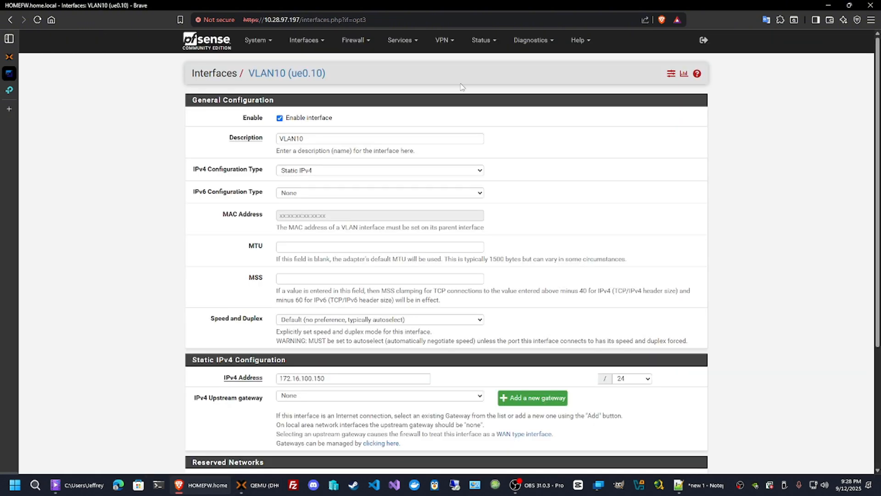
left_click(485, 42)
left_click(402, 41)
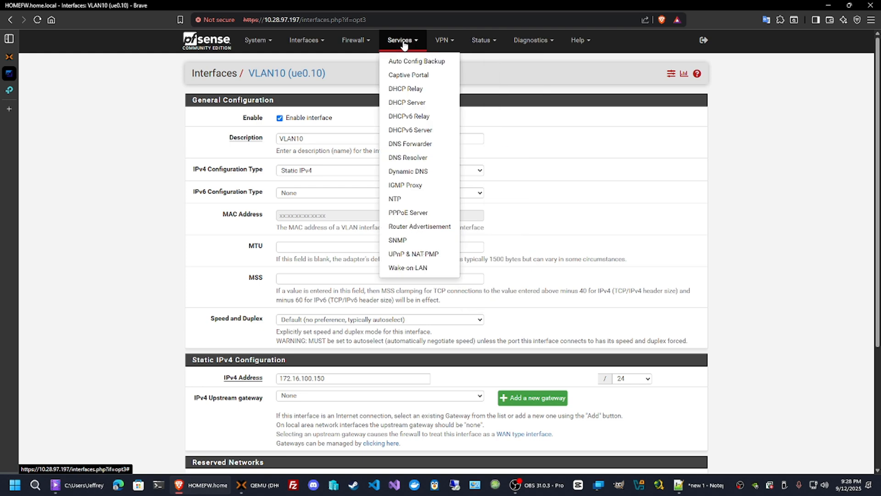
left_click(409, 102)
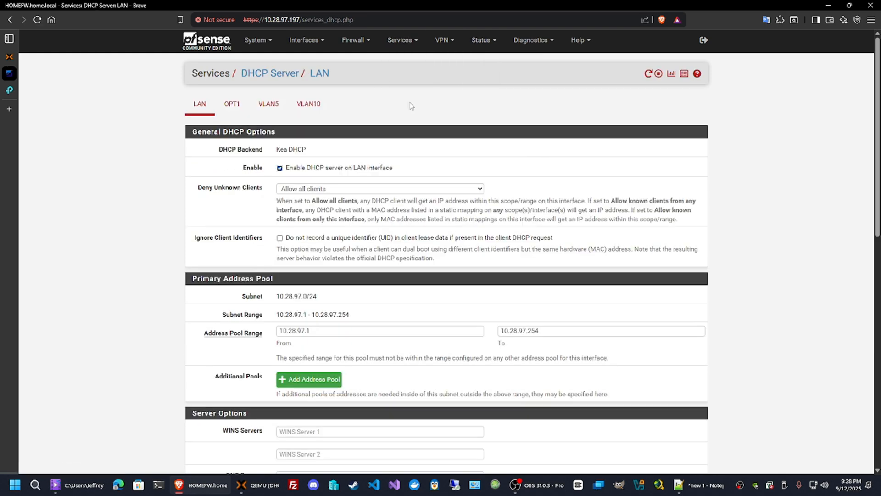
left_click(310, 110)
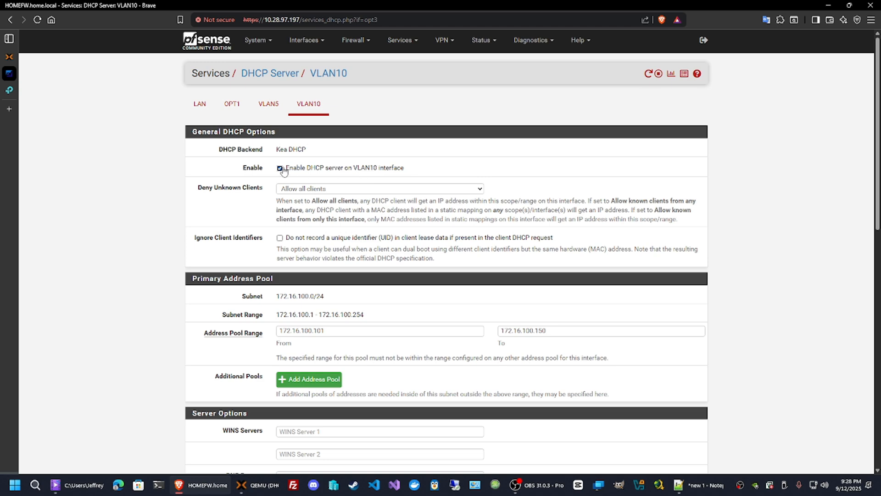
scroll(386, 181, "down", 10)
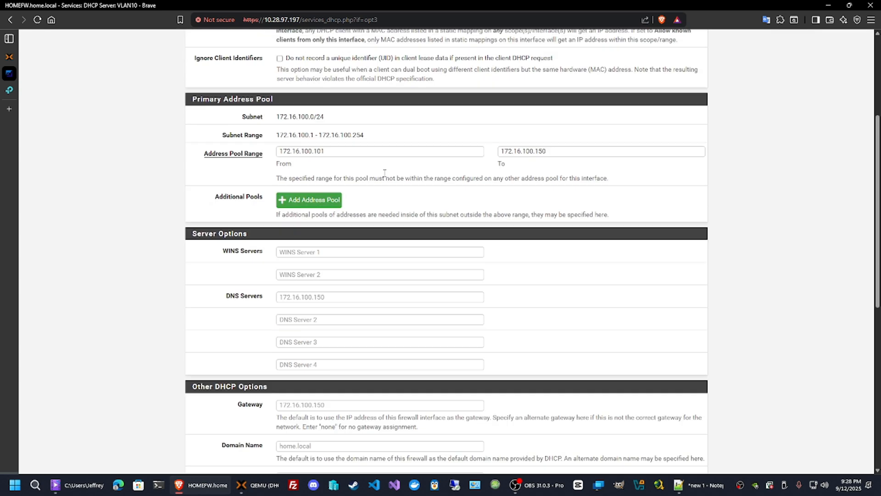
left_click(300, 335)
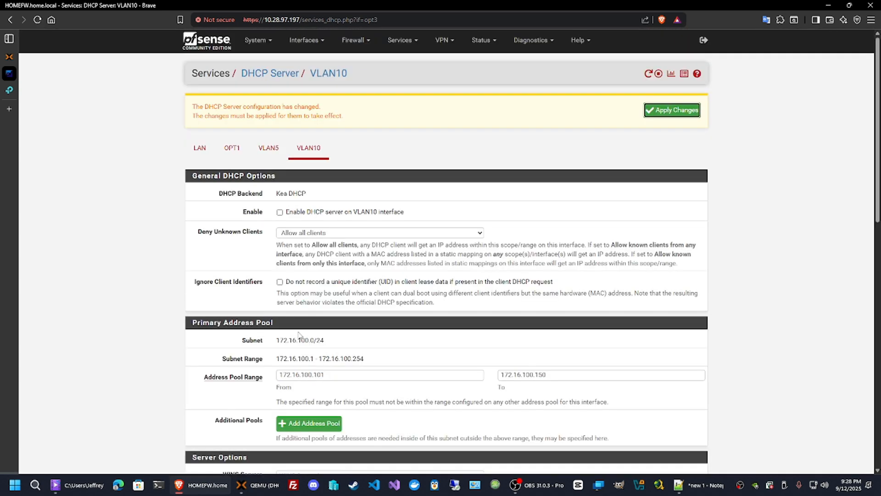
left_click(671, 110)
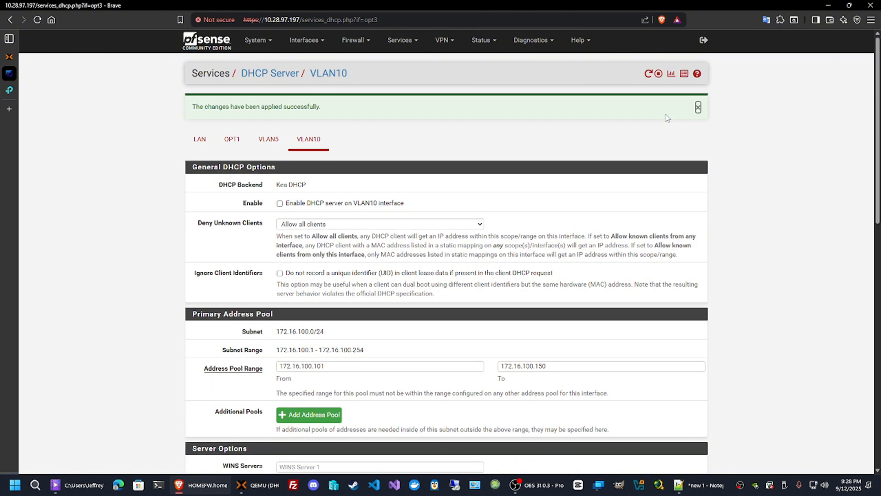
Clear the DHCP Server enable option on the TP-Link router's DHCP Server page.
left_click(12, 92)
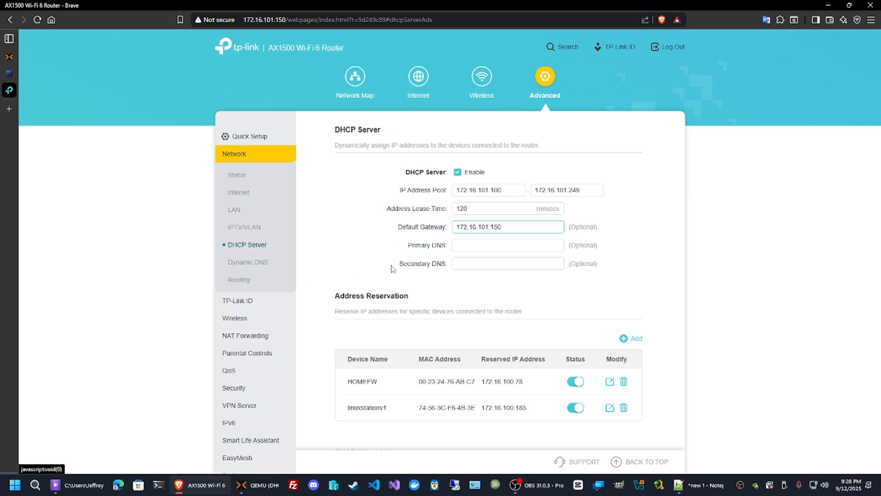
left_click(457, 173)
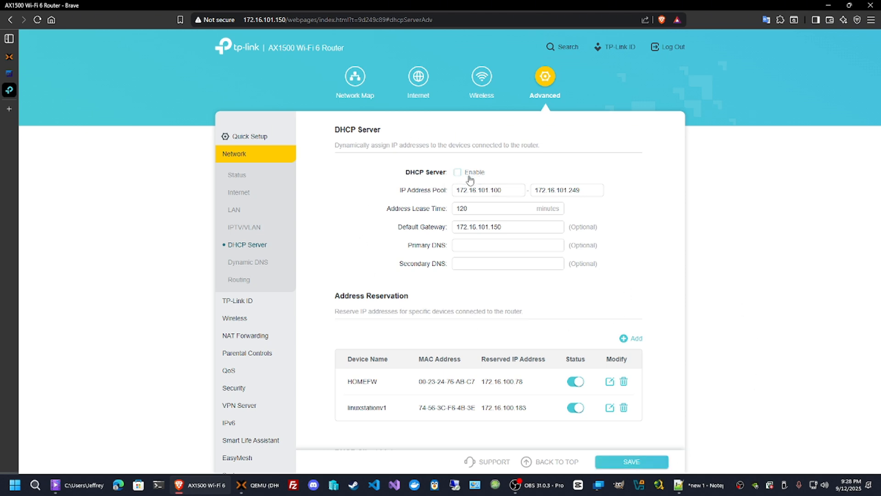
mouse_move(2, 152)
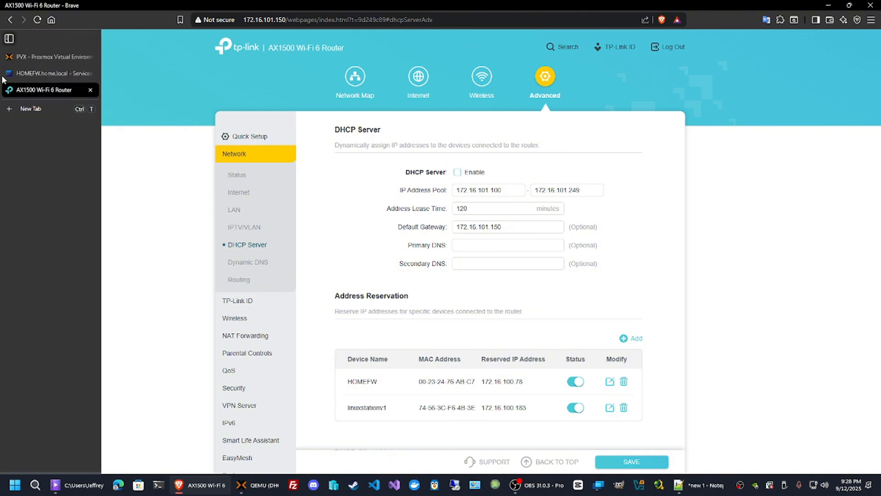
Return to the server's DHCP console, select the scope's Address Leases and refresh them.
left_click(24, 59)
mouse_move(6, 137)
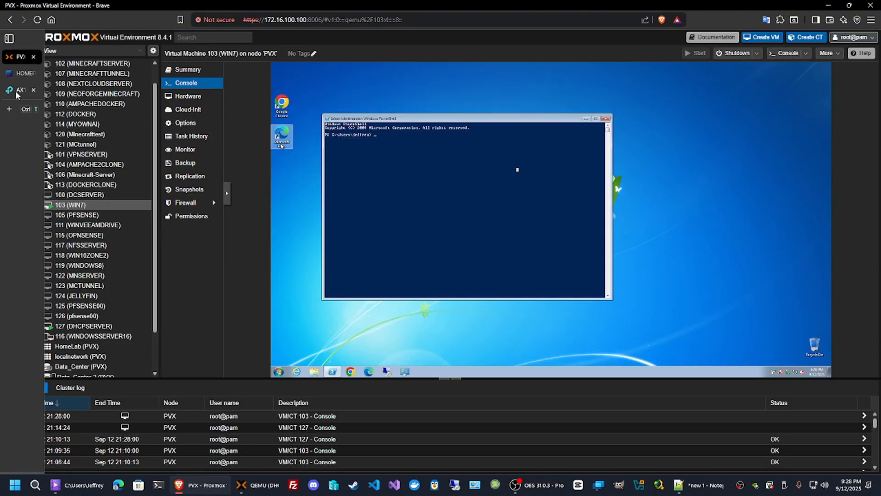
left_click(41, 73)
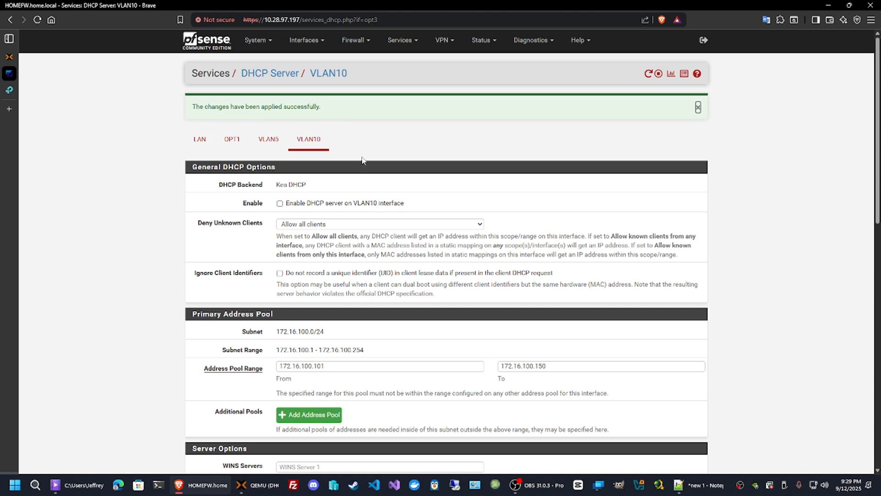
mouse_move(16, 91)
left_click(259, 485)
left_click(282, 148)
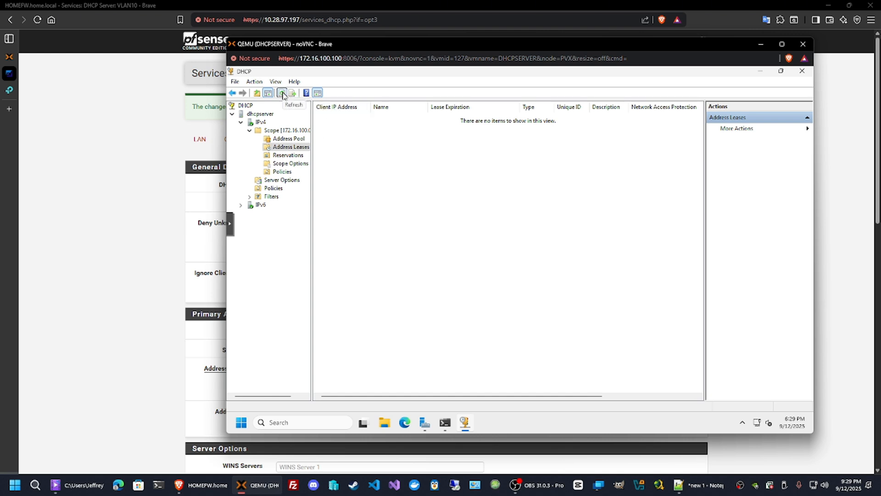
left_click(283, 94)
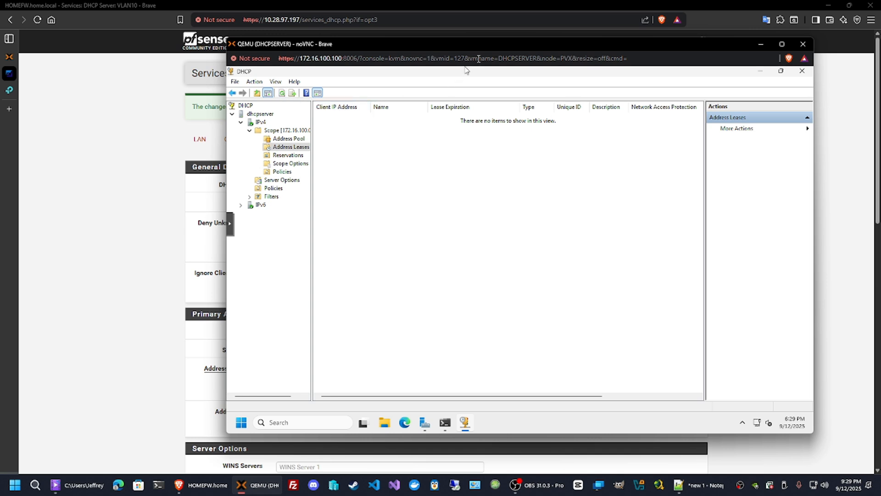
Open the WIN7 VM's console in its own window and run ipconfig in PowerShell.
left_click(14, 59)
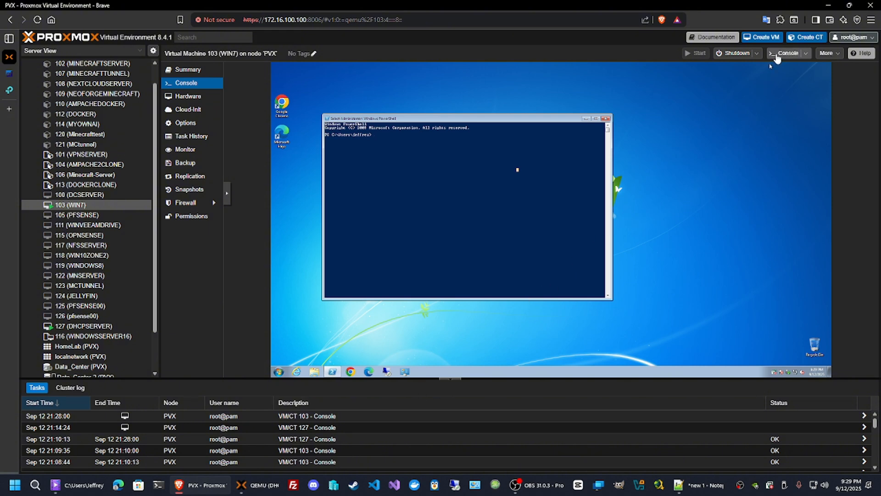
left_click(776, 54)
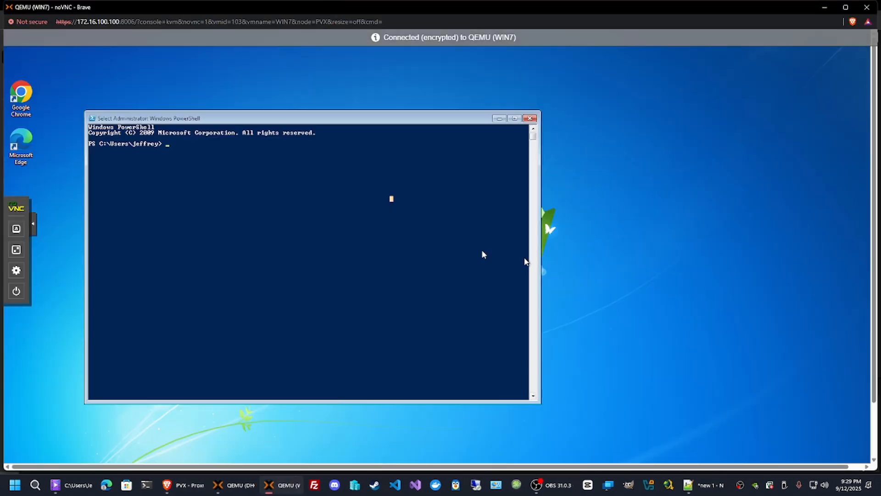
left_click_drag(400, 120, 502, 110)
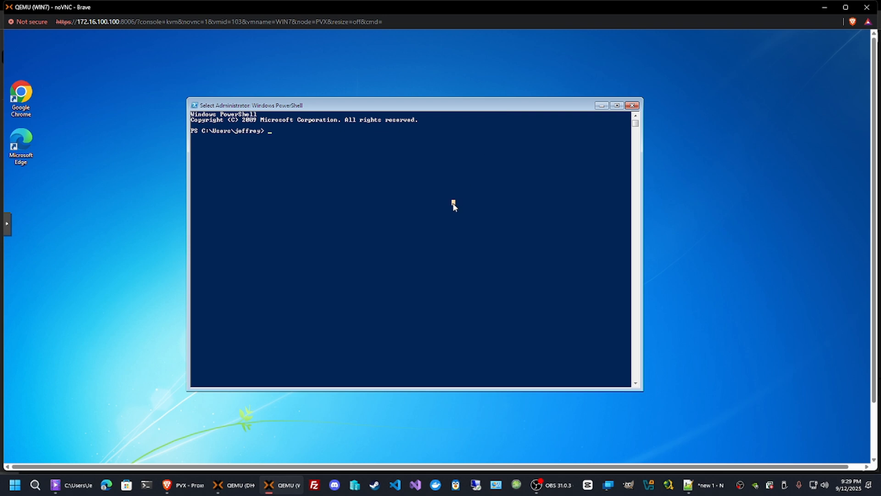
type("ipconfig")
key("Return")
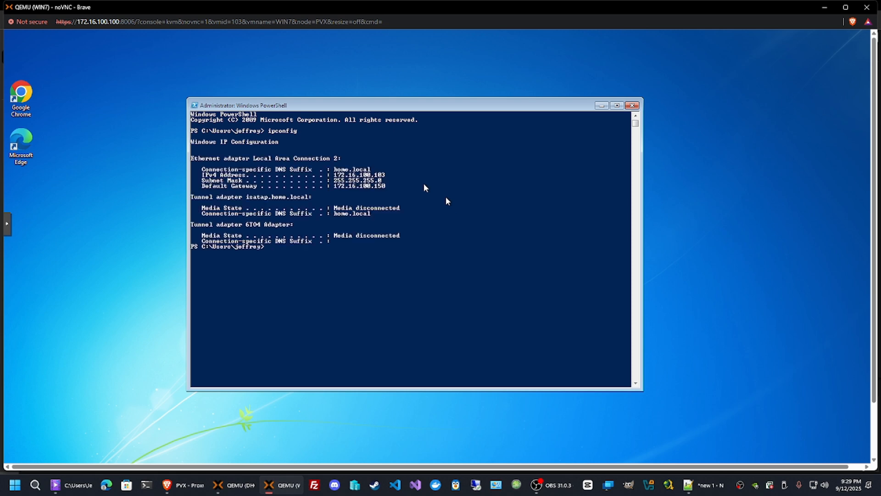
Release the client's IP address with ipconfig /release.
left_click_drag(370, 170, 344, 169)
left_click(418, 168)
key("Up")
type("/release")
key("Return")
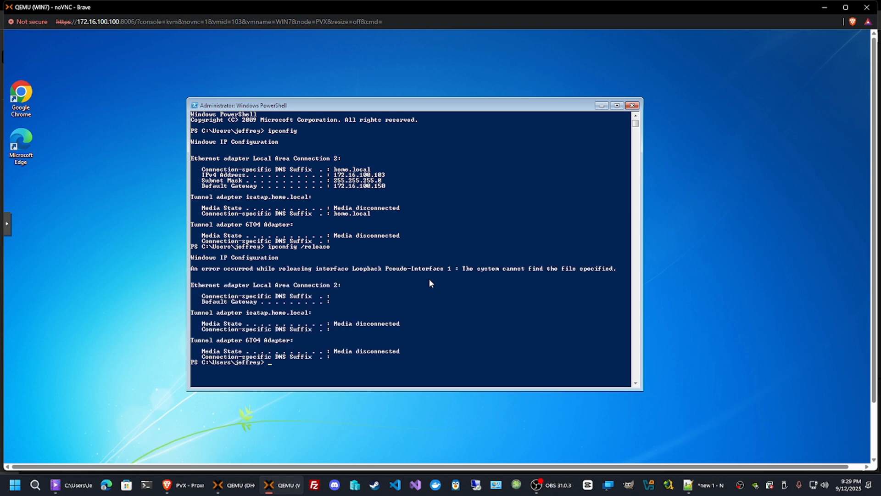
Renew the client's IP address with ipconfig /renew.
key("Up")
key("BackSpace")
key("BackSpace")
key("BackSpace")
type("new")
key("Return")
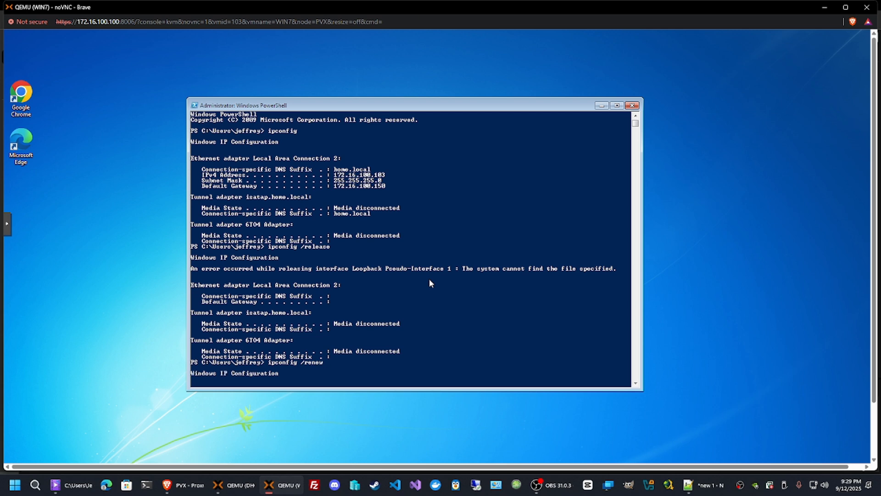
Run ipconfig /all to view the client's full address, DHCP server and DNS details.
left_click_drag(875, 125, 876, 185)
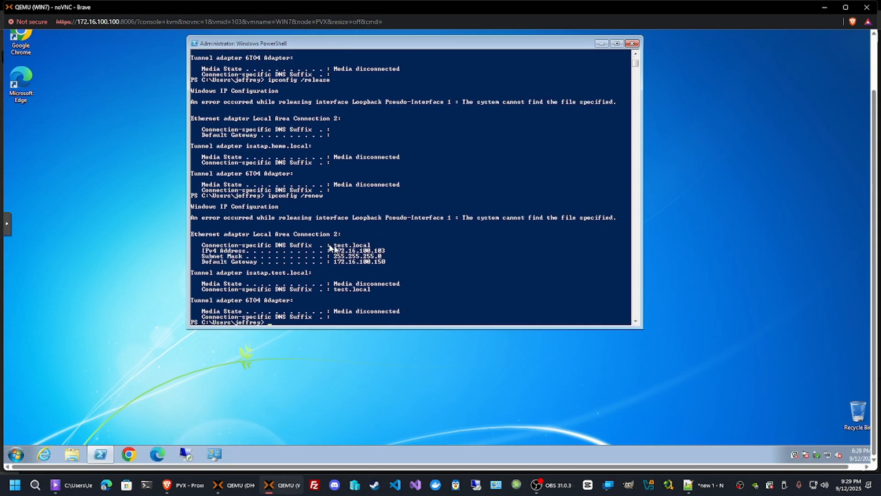
left_click_drag(335, 246, 376, 245)
left_click(398, 250)
key("Escape")
key("Up")
key("BackSpace")
key("BackSpace")
key("BackSpace")
type("all")
key("Return")
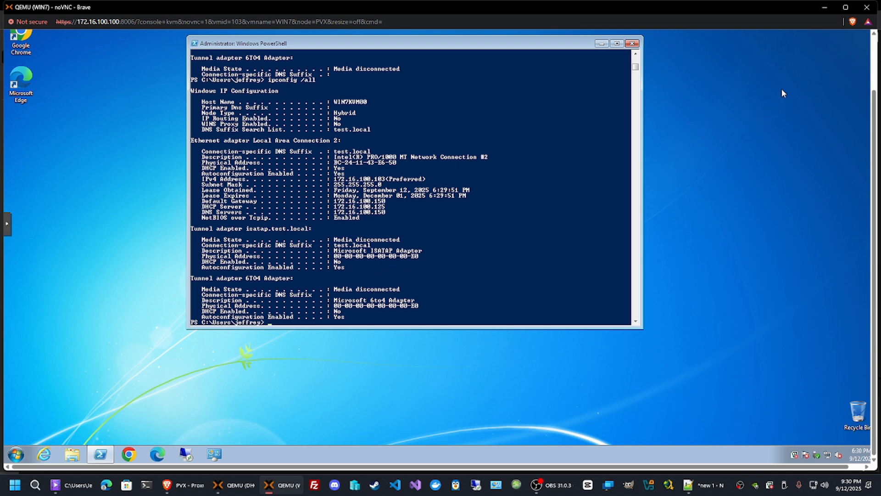
Close the WIN7 console and open the DHCPSERVER VM's console in a maximized window.
left_click(867, 7)
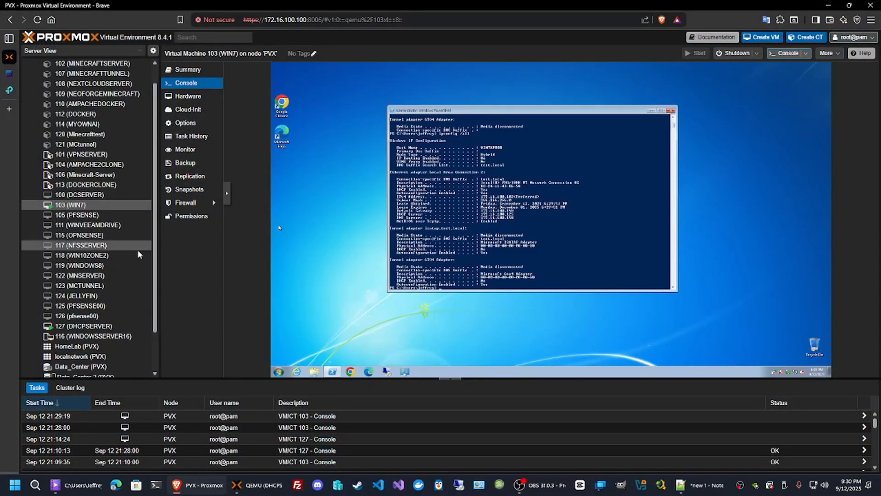
left_click(85, 326)
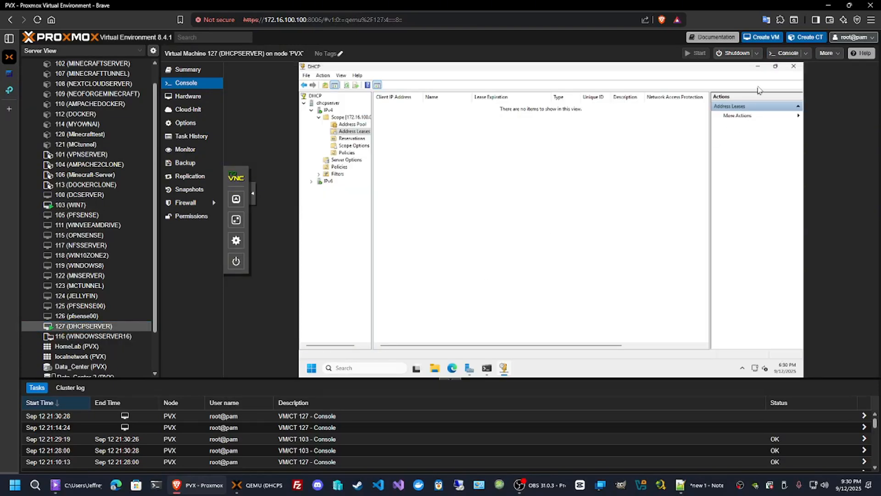
left_click(781, 53)
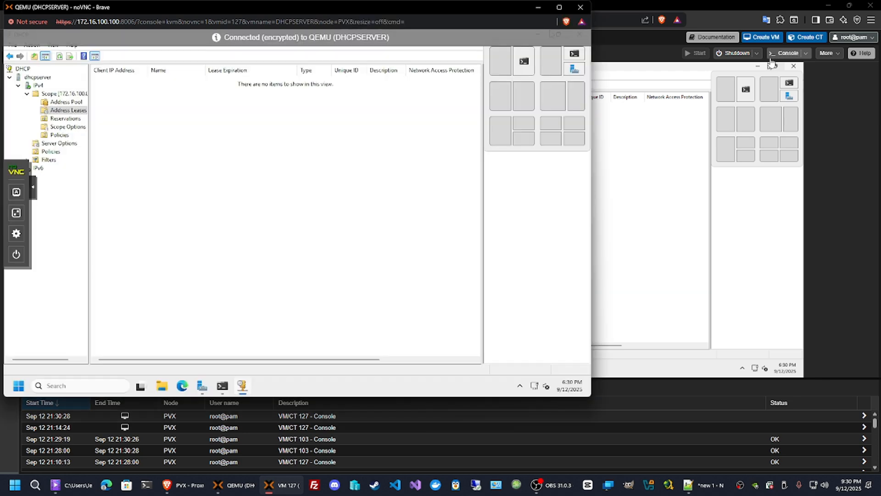
left_click(558, 7)
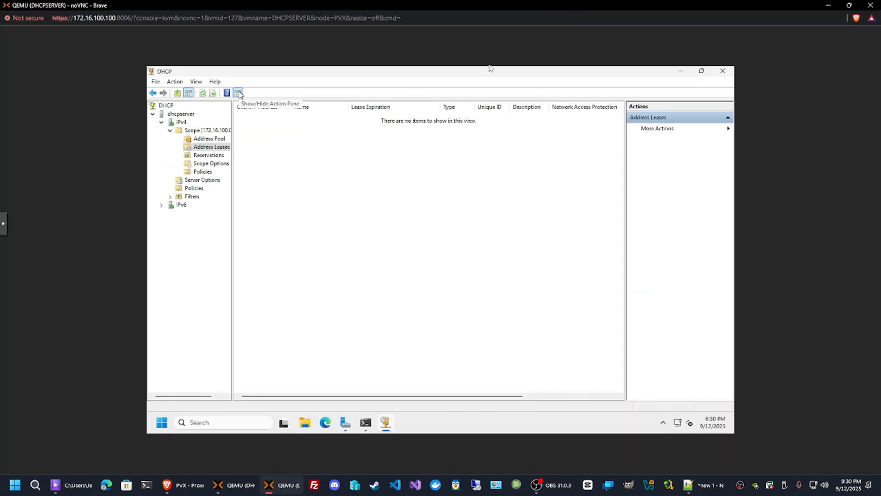
Refresh the scope's address leases, select the client's lease and widen the columns to read it.
left_click(203, 93)
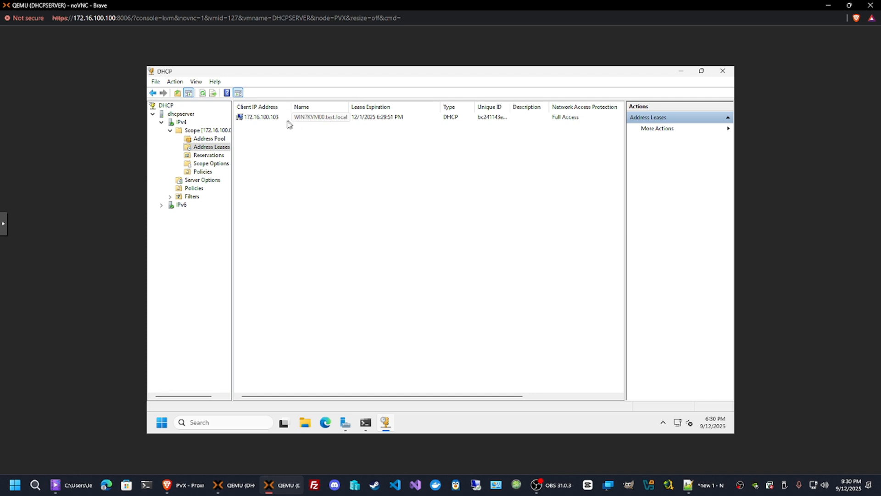
left_click(274, 120)
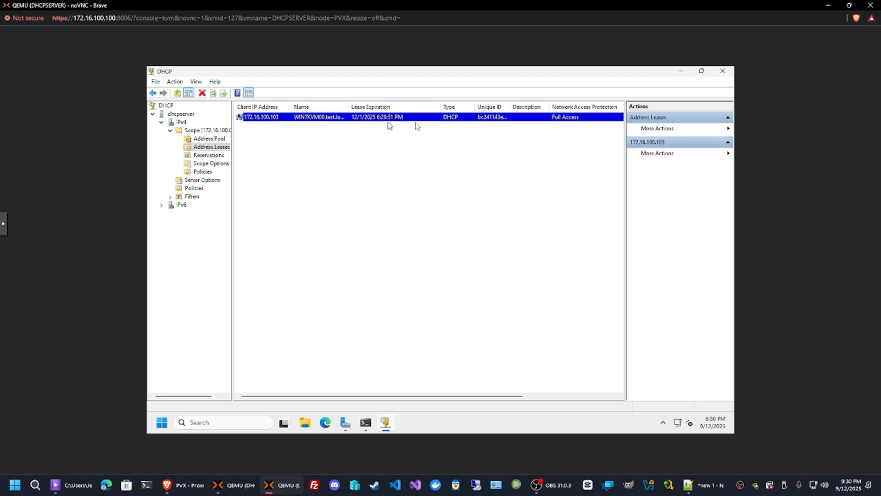
left_click_drag(511, 107, 542, 106)
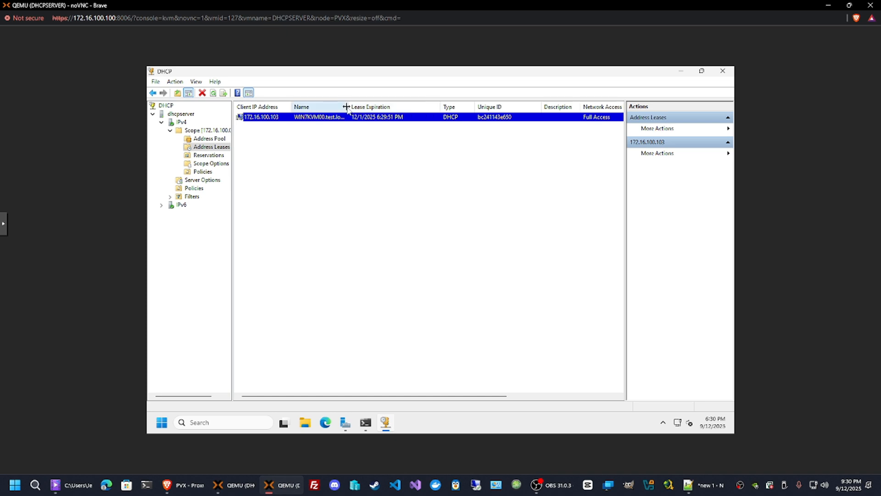
left_click_drag(348, 107, 376, 106)
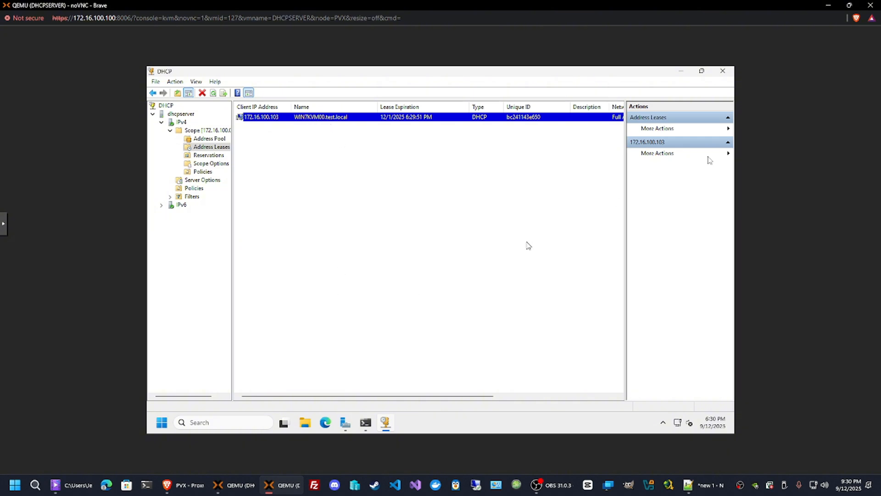
Restore the DHCPSERVER console window and open the WIN7 VM's console in a separate window.
left_click(849, 5)
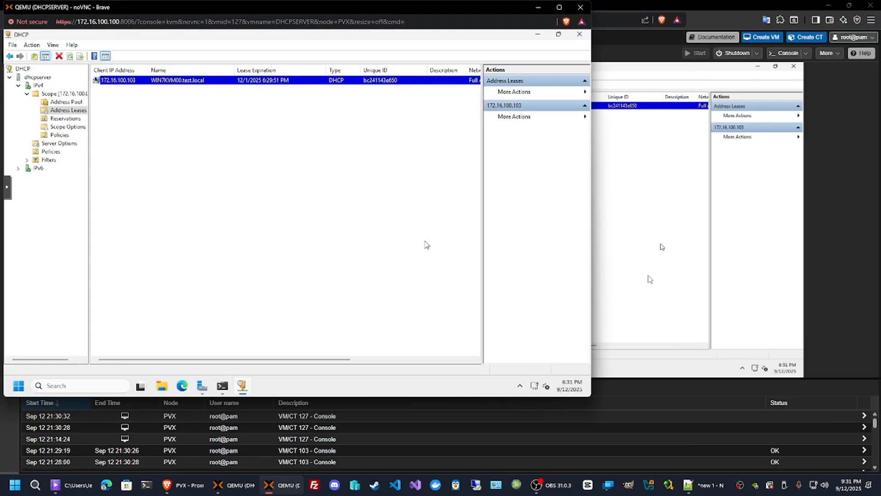
left_click(820, 302)
left_click(73, 205)
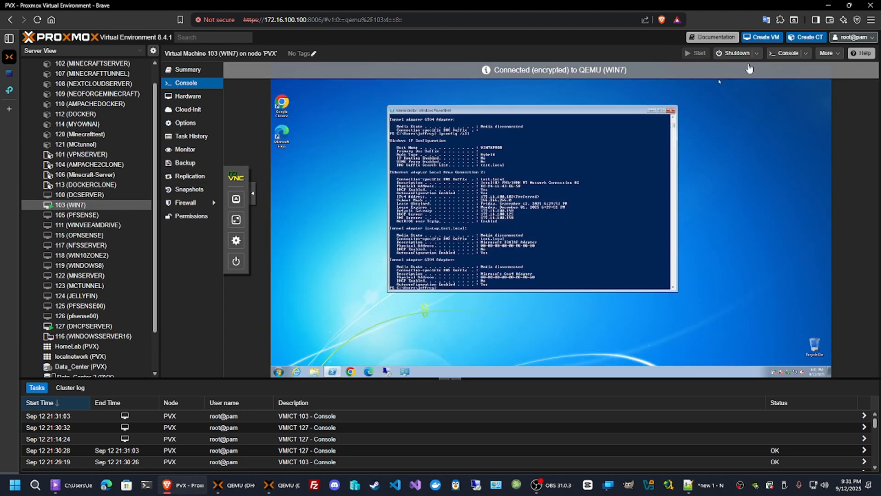
left_click(787, 54)
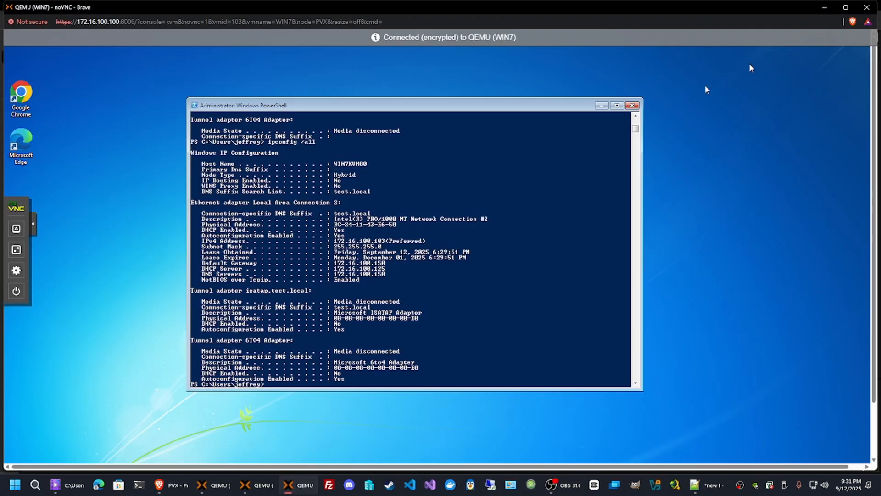
Run hostname in the client's PowerShell to show its computer name, then close the WIN7 console window.
type("ho")
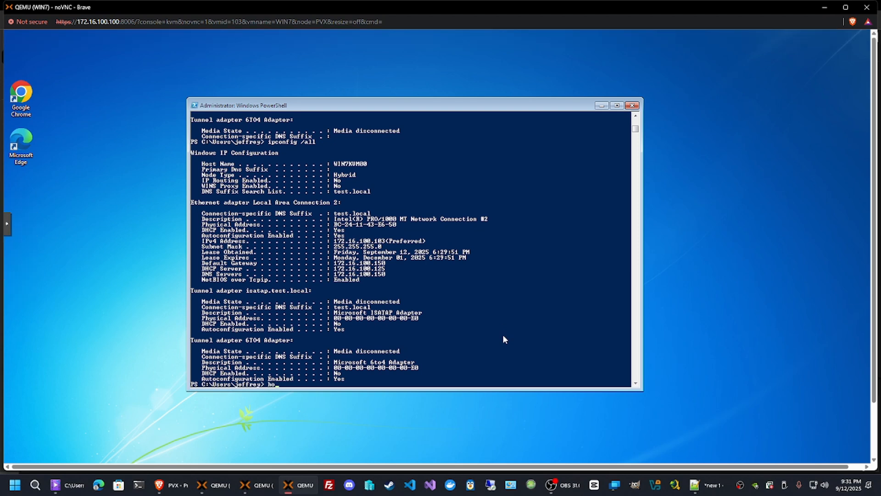
type("stname")
key("Return")
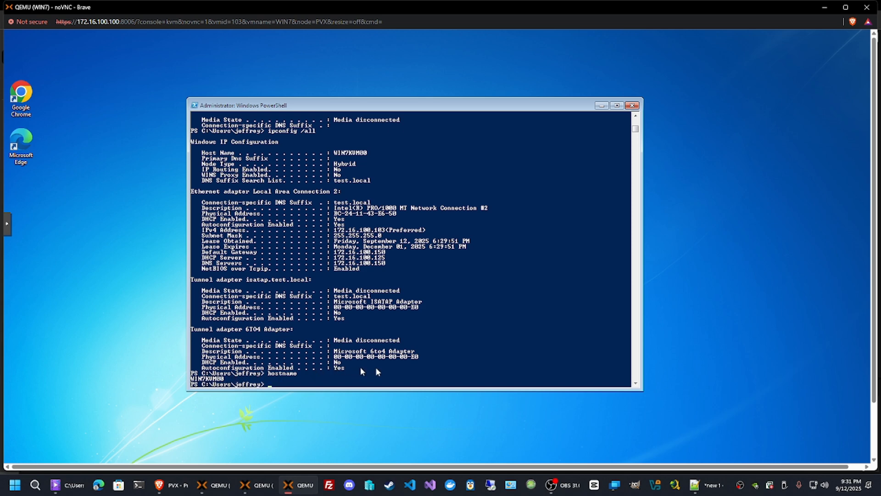
left_click(867, 7)
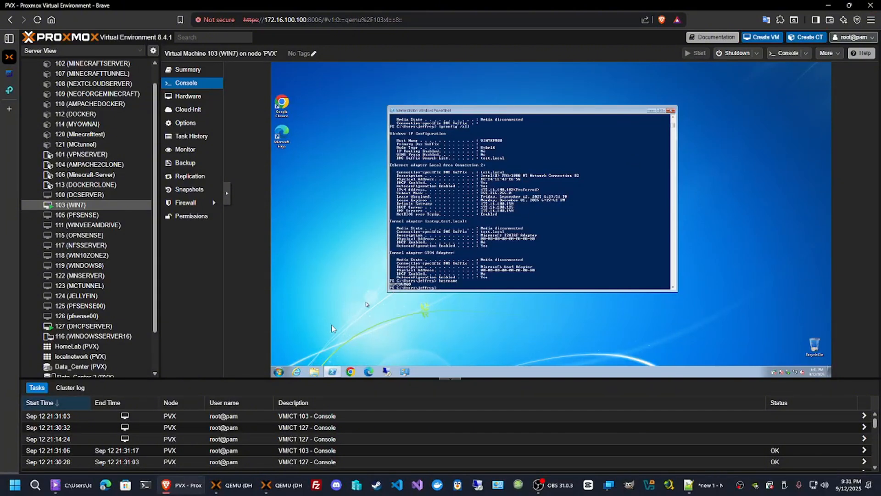
Review the DHCP server settings on the pfSense VLAN10 interface and the TP-Link router.
mouse_move(266, 488)
mouse_move(9, 218)
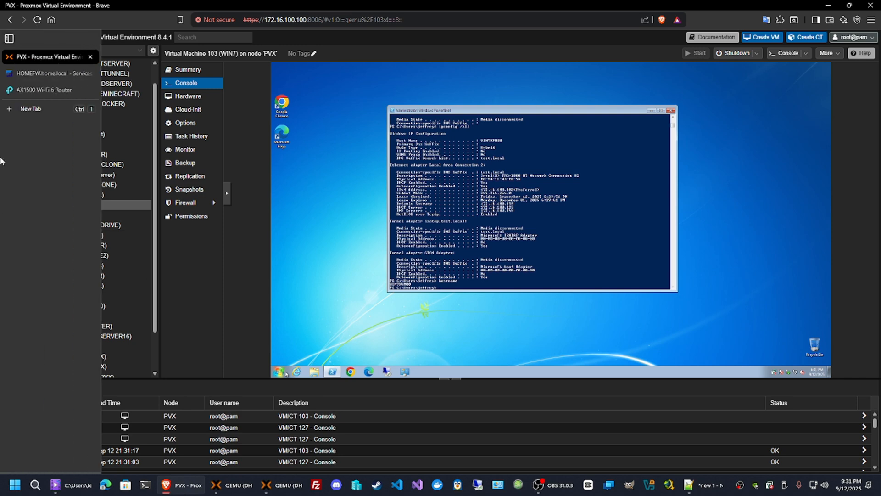
left_click(69, 76)
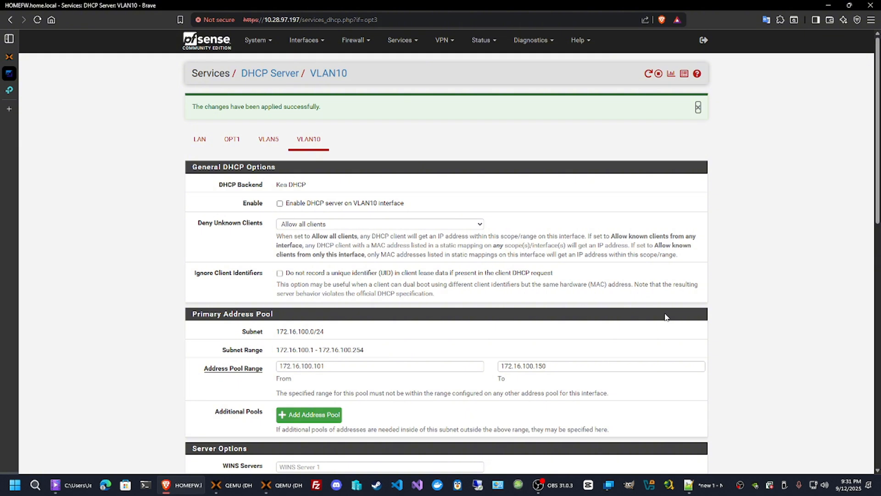
left_click(46, 90)
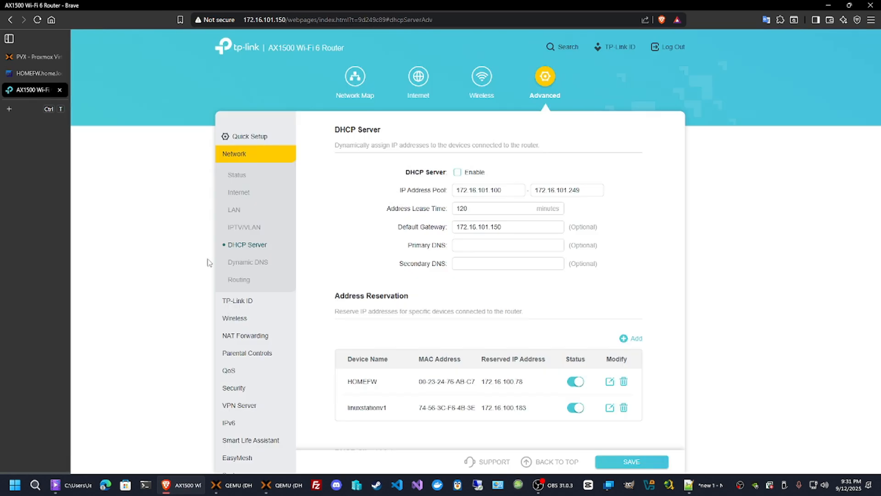
left_click(13, 73)
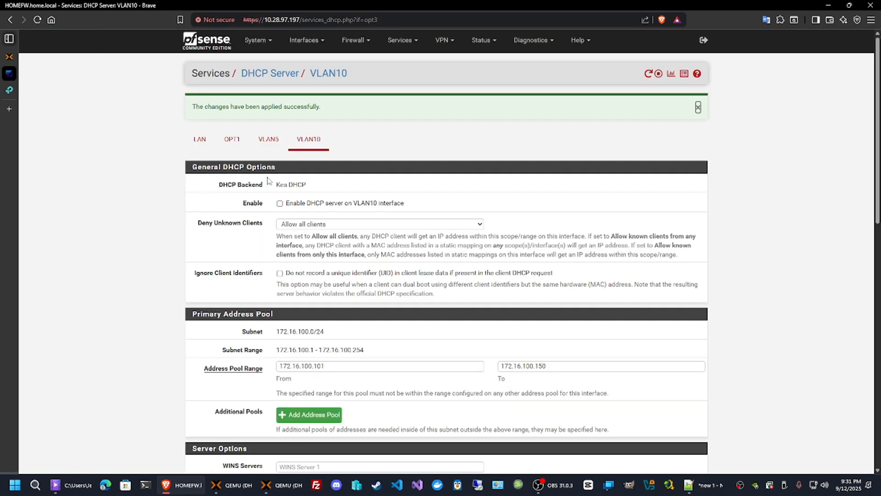
Open pfSense's DHCP Leases status page, reload it and inspect the 172.16.100.103 lease entry.
left_click(482, 40)
left_click(509, 105)
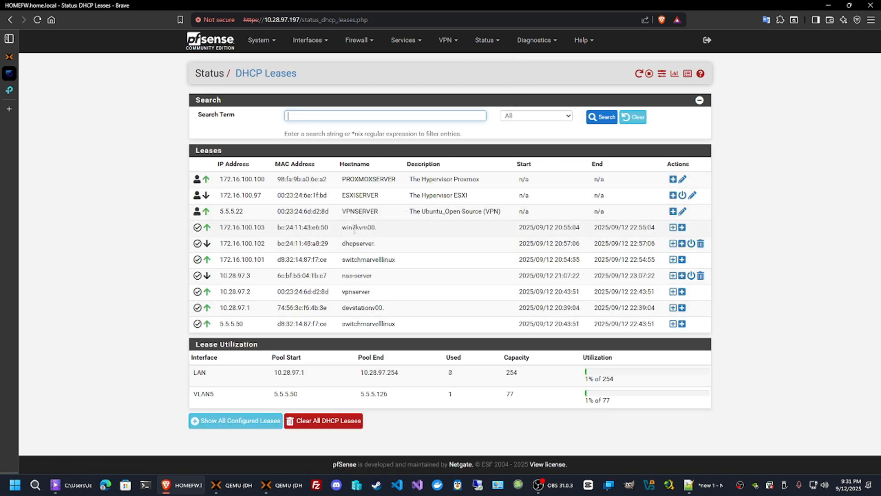
left_click_drag(266, 231, 219, 230)
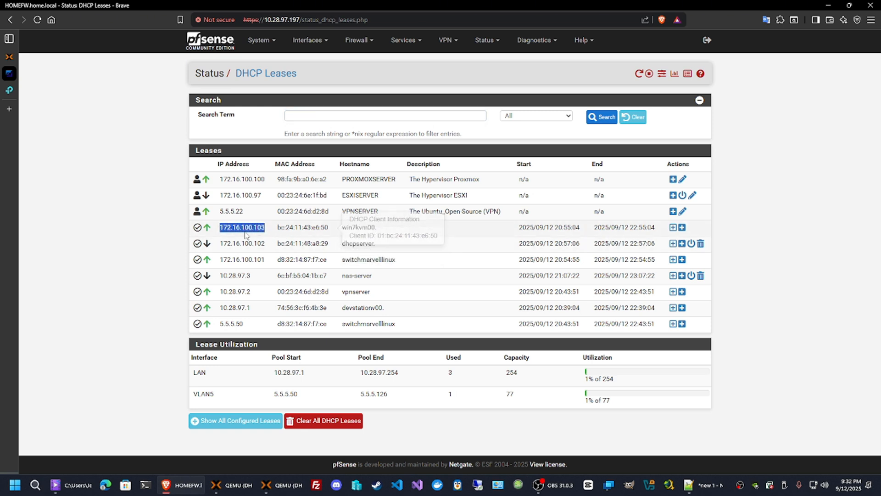
left_click(37, 20)
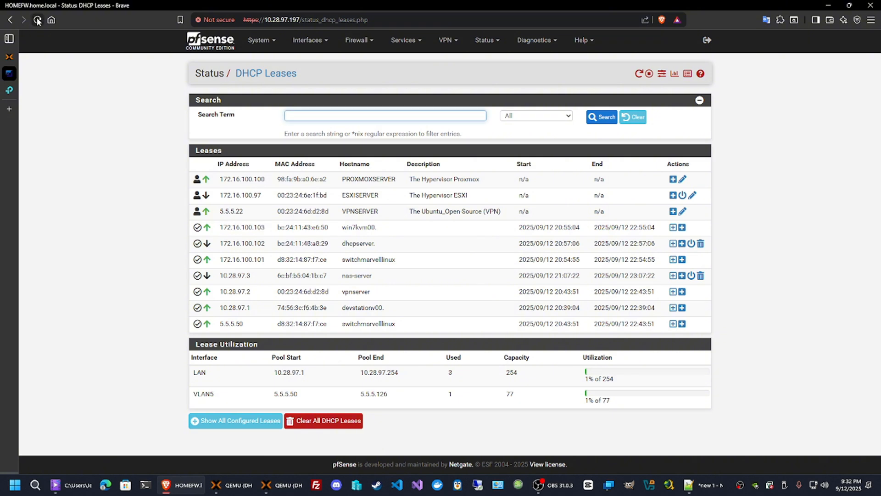
mouse_move(342, 232)
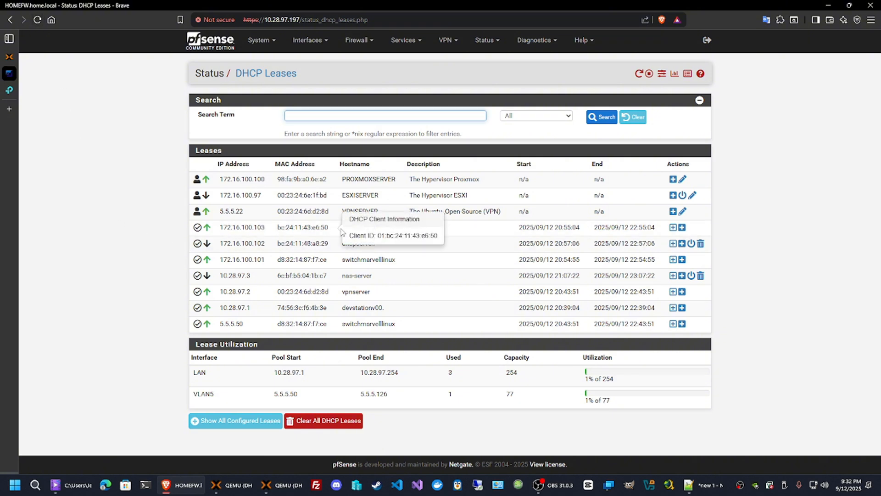
Switch back through the router and Proxmox tabs to the DHCPSERVER console window.
left_click(22, 90)
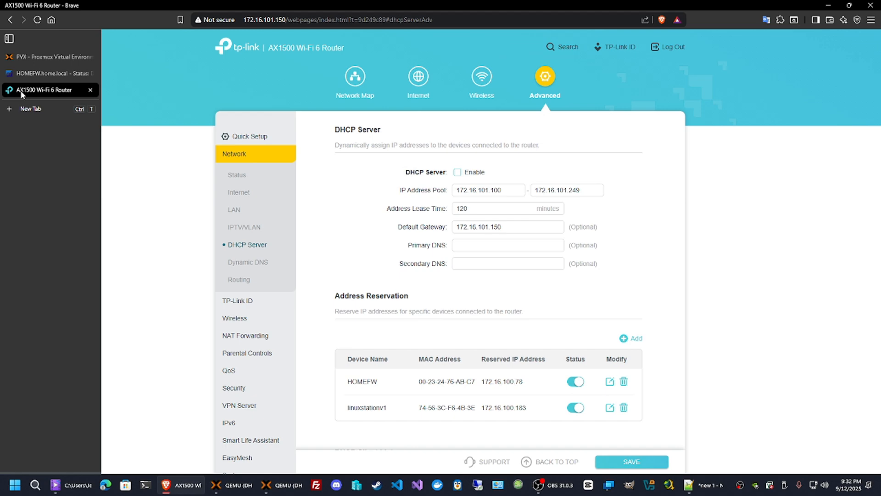
left_click(57, 57)
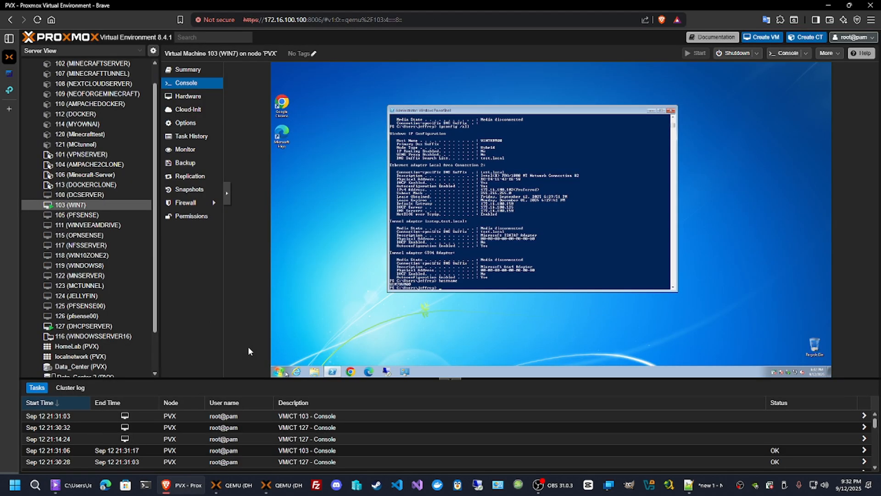
mouse_move(283, 478)
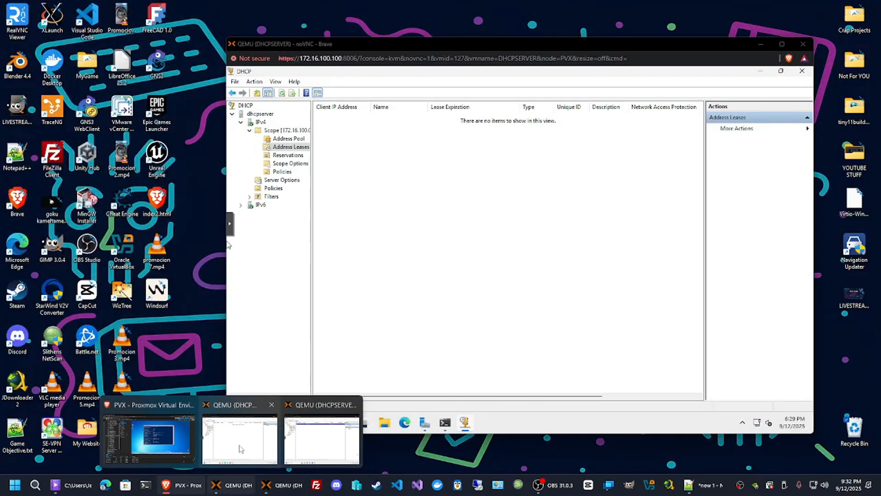
left_click(240, 448)
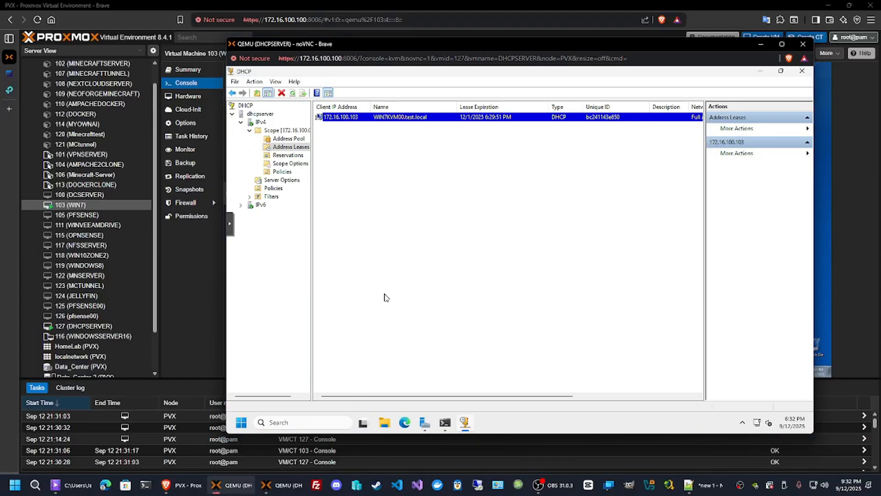